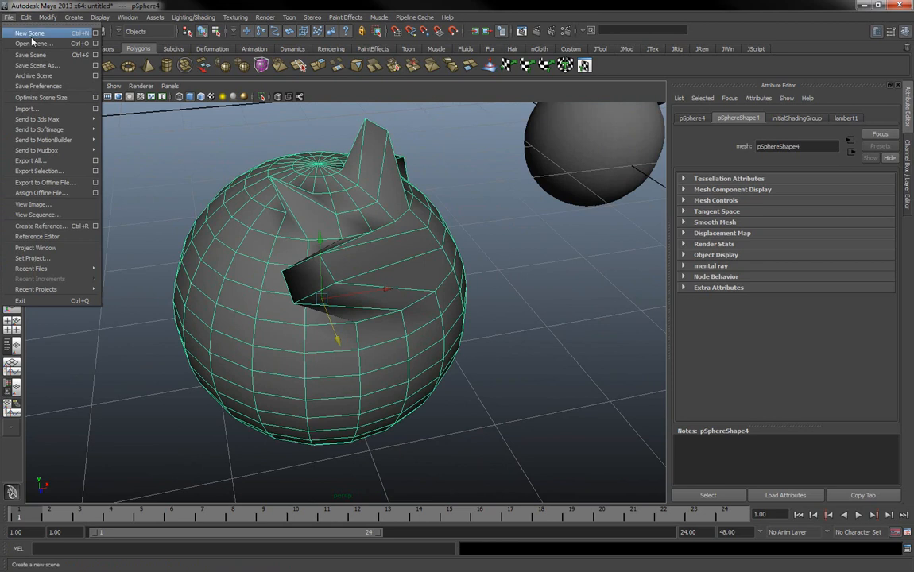
Start a new empty scene, discarding the changes to the untitled scene.
left_click(74, 17)
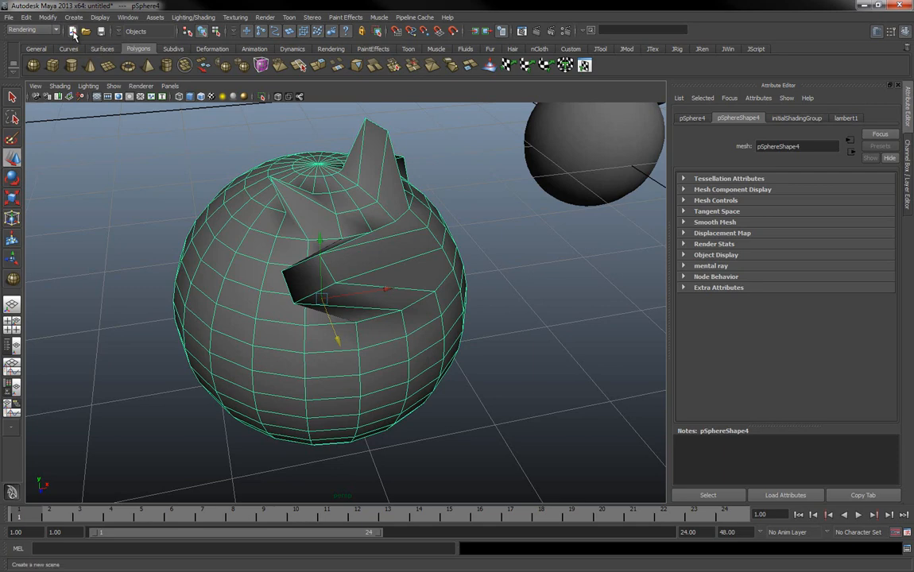
left_click(73, 31)
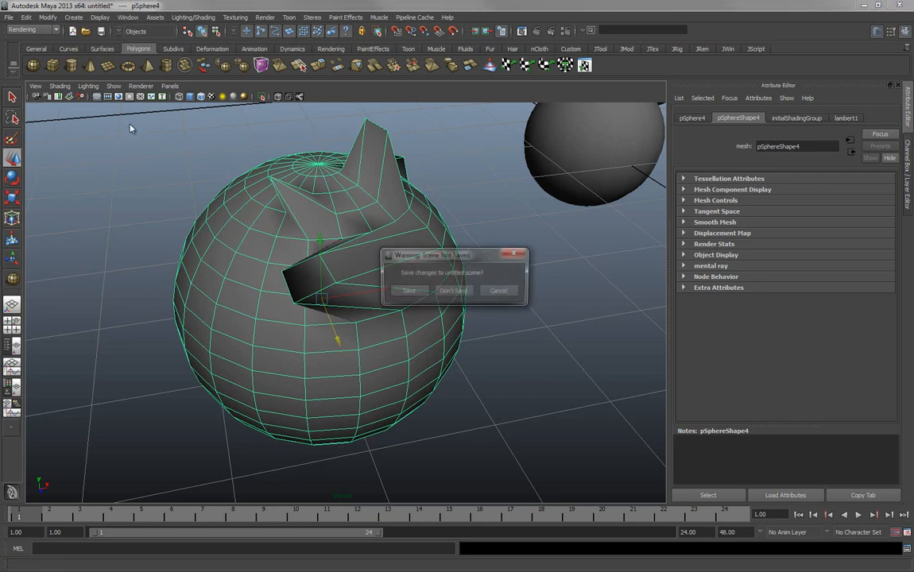
left_click(457, 291)
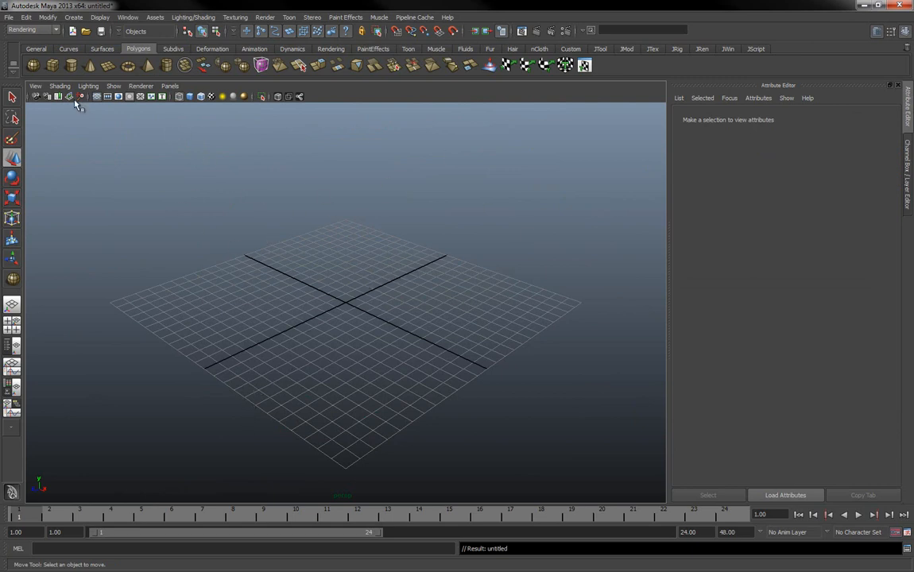
Try out the Tumble, Track and Zoom camera tools on the empty grid in the perspective view.
left_click(37, 47)
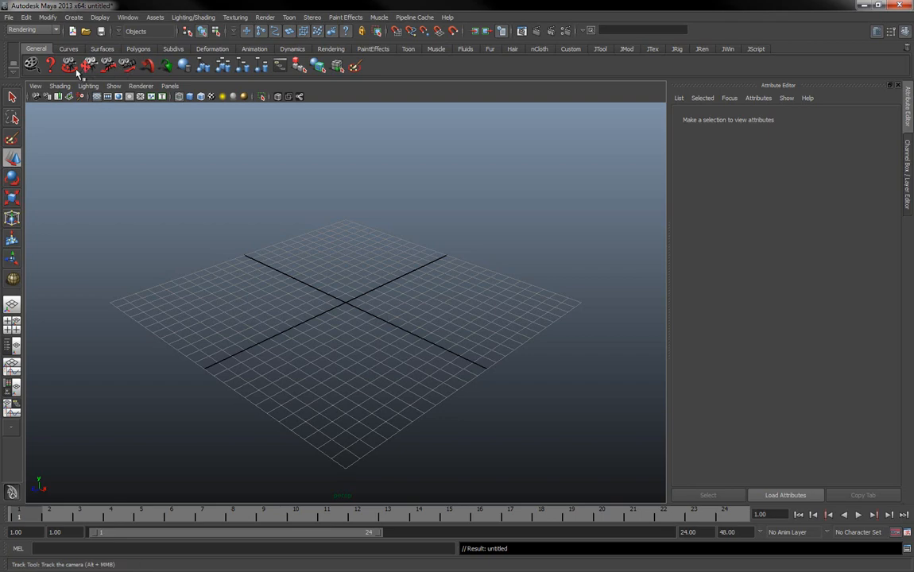
left_click(70, 70)
left_click_drag(346, 265, 357, 225)
left_click(88, 65)
left_click(106, 68)
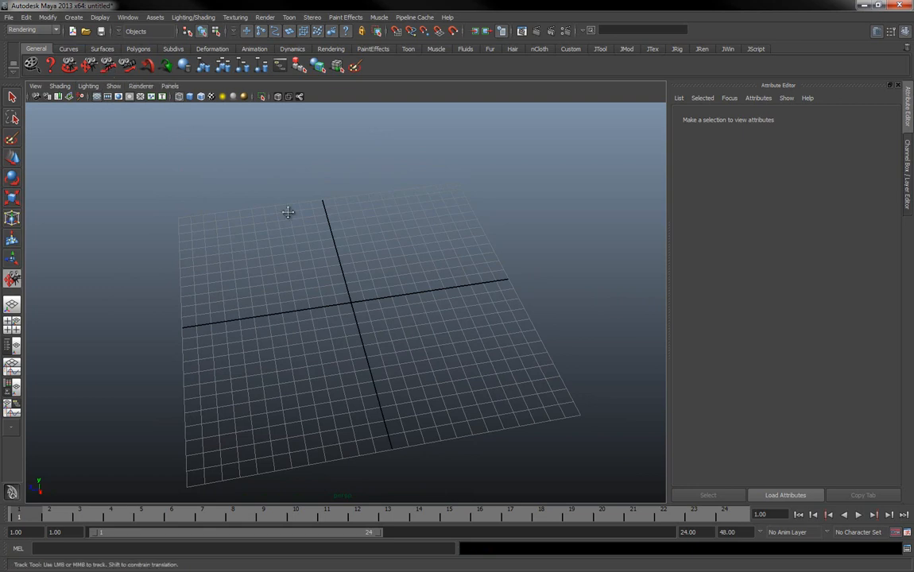
left_click_drag(285, 210, 210, 153)
left_click(130, 69)
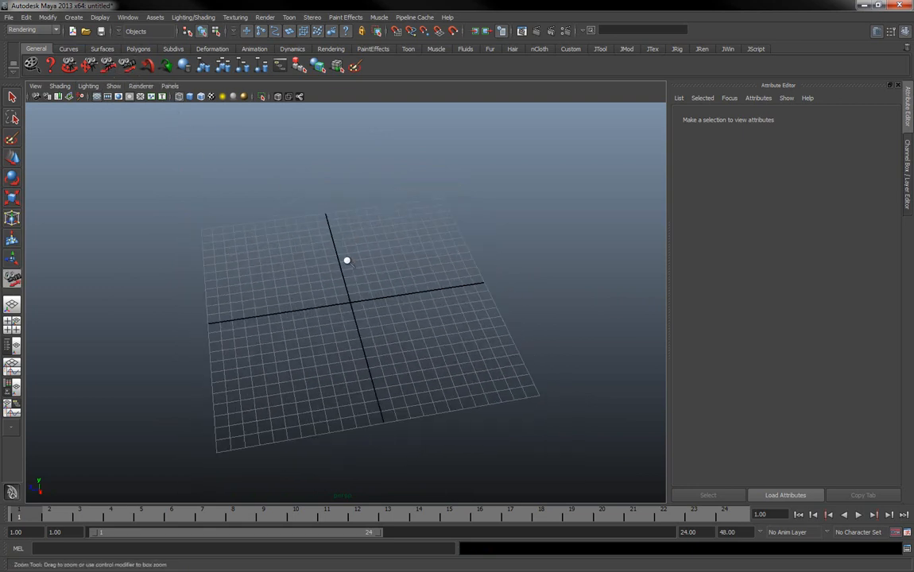
left_click_drag(347, 259, 326, 330)
left_click(67, 65)
left_click(86, 65)
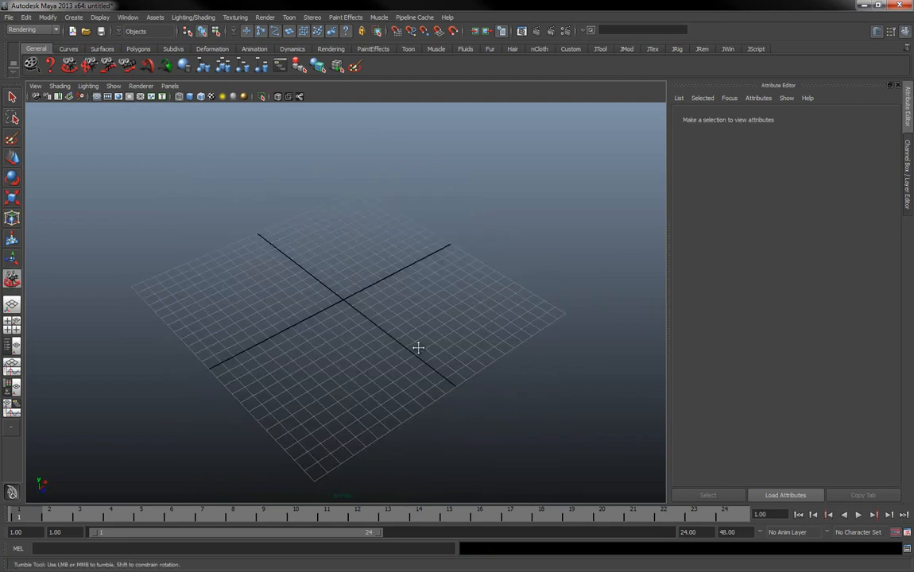
left_click_drag(416, 346, 456, 281)
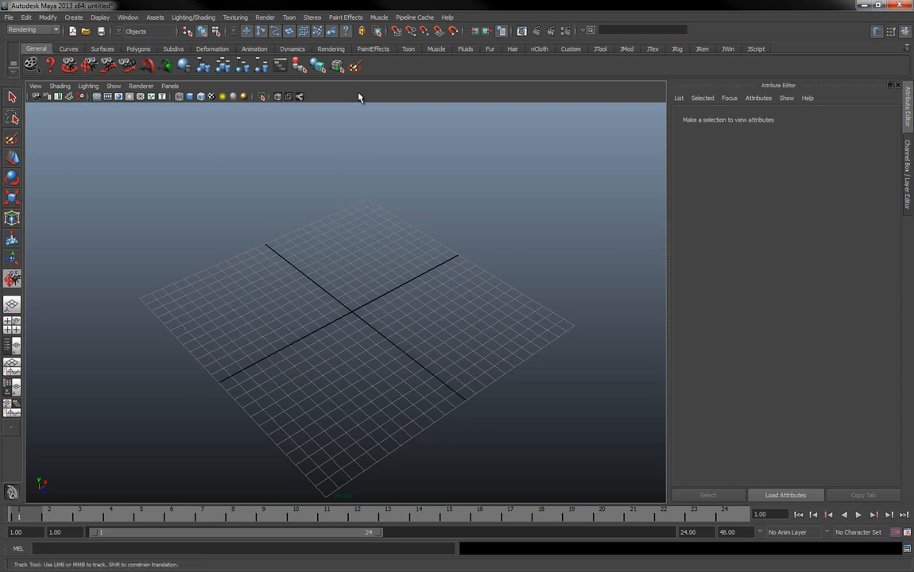
left_click(436, 49)
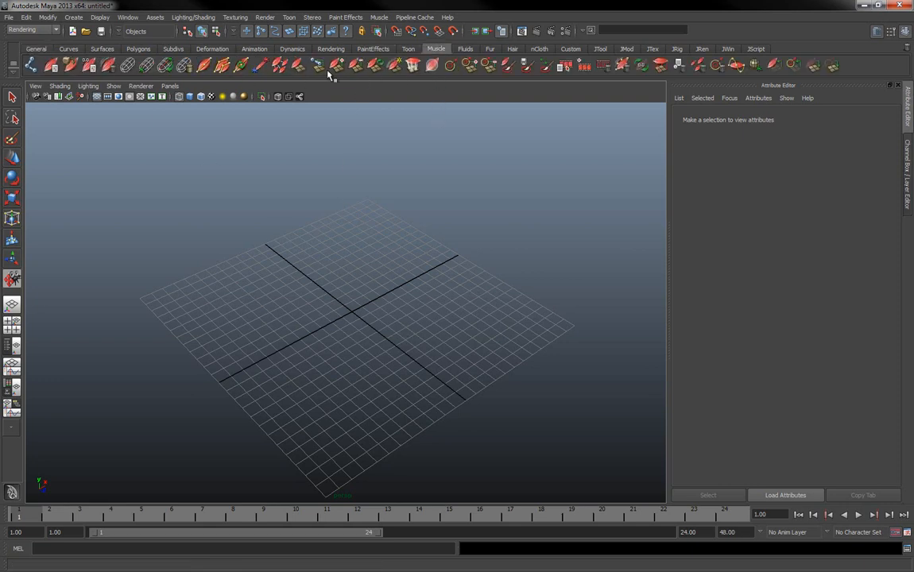
left_click(138, 49)
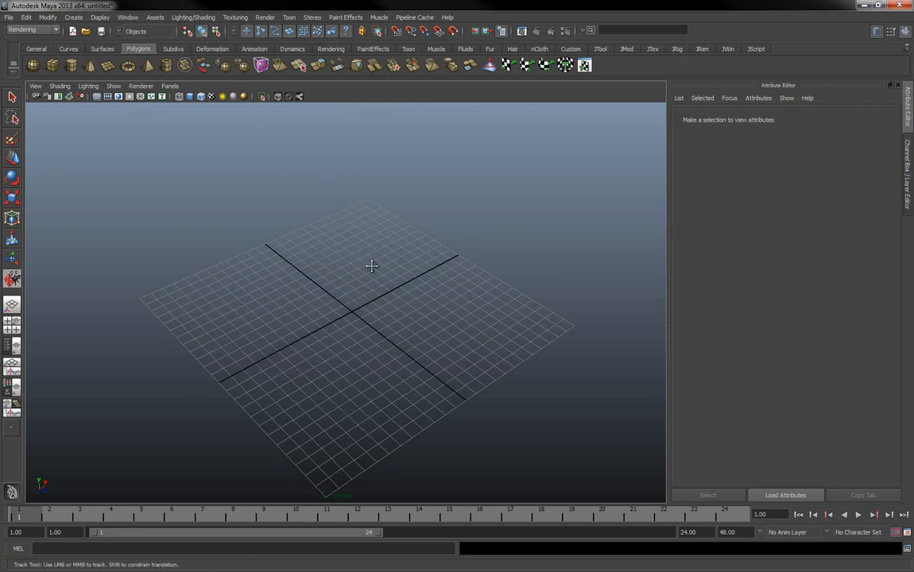
Rotate the perspective view around the empty grid with the Tumble tool, viewing it from low and high angles.
left_click(34, 48)
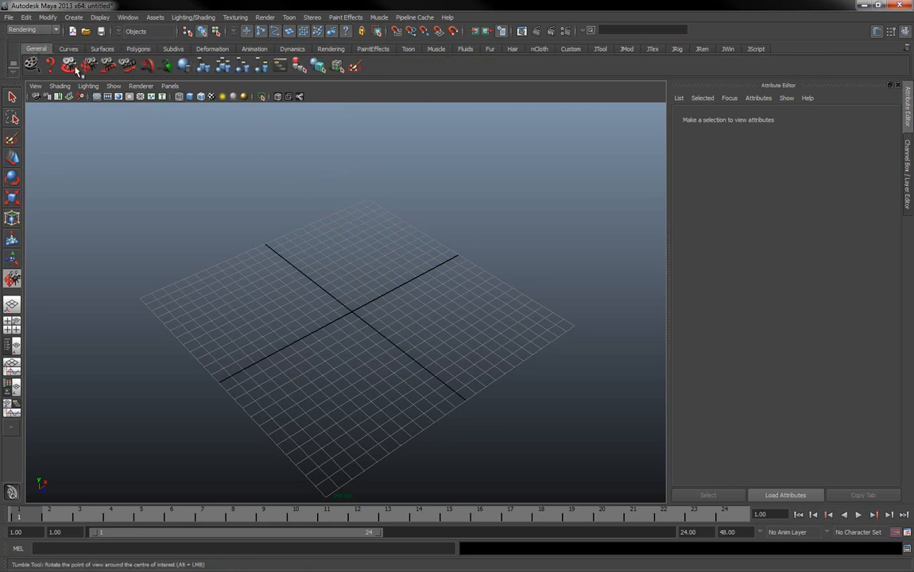
left_click(71, 68)
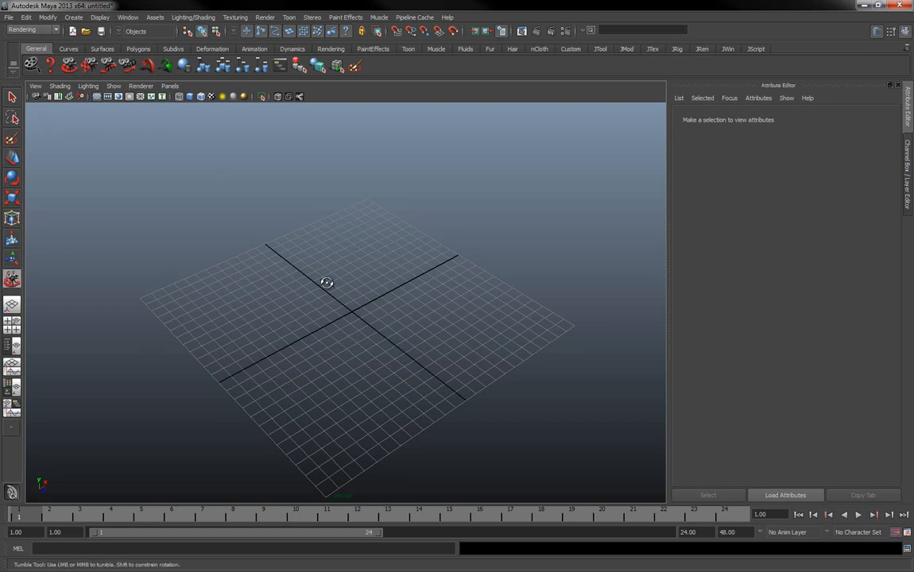
left_click_drag(338, 292, 406, 275)
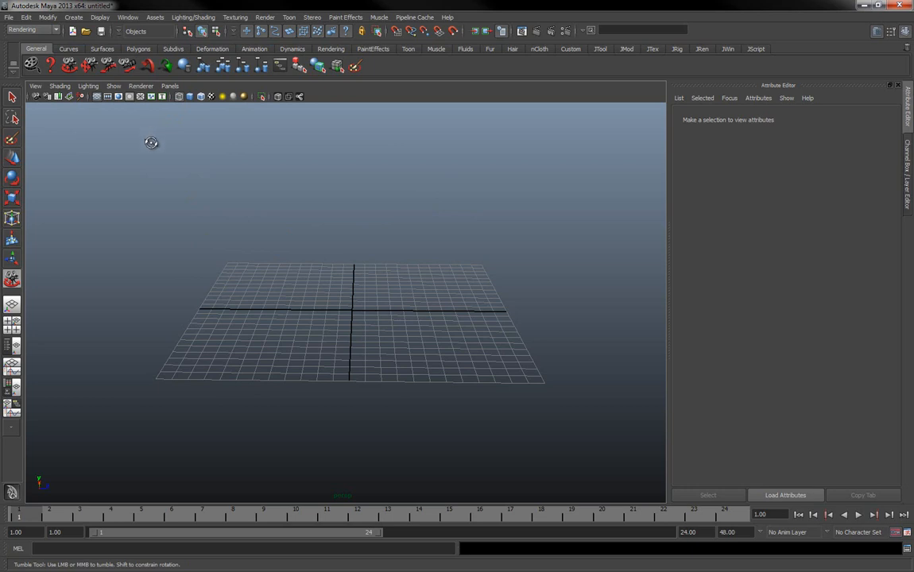
left_click(69, 48)
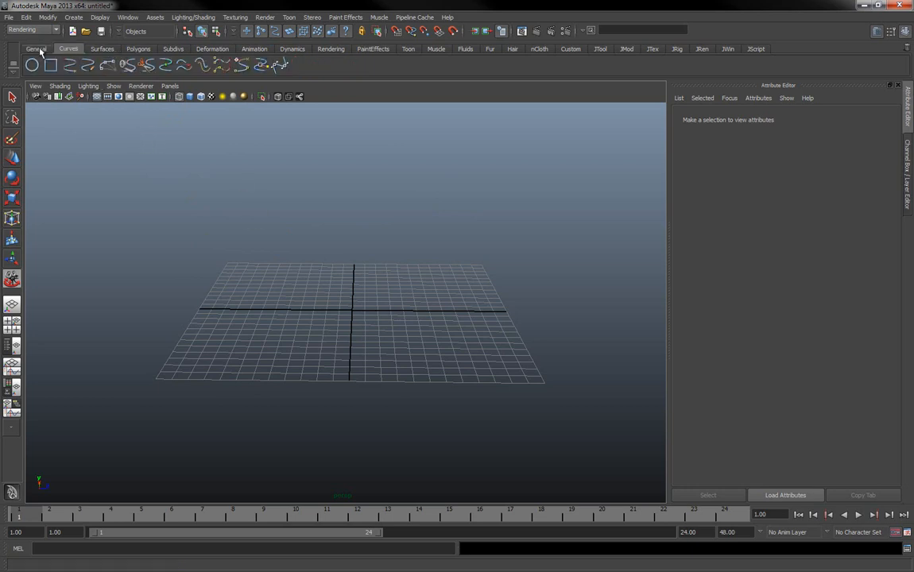
left_click(37, 49)
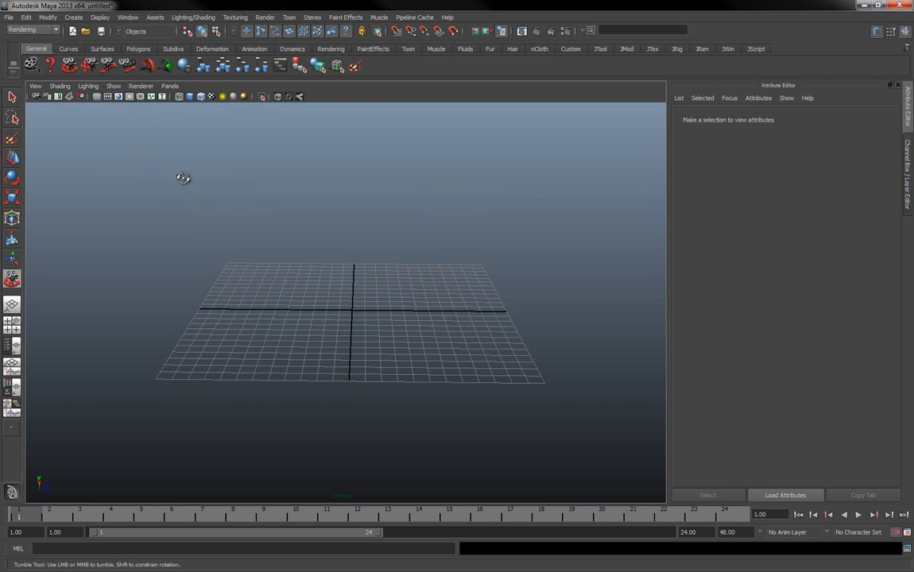
left_click(70, 67)
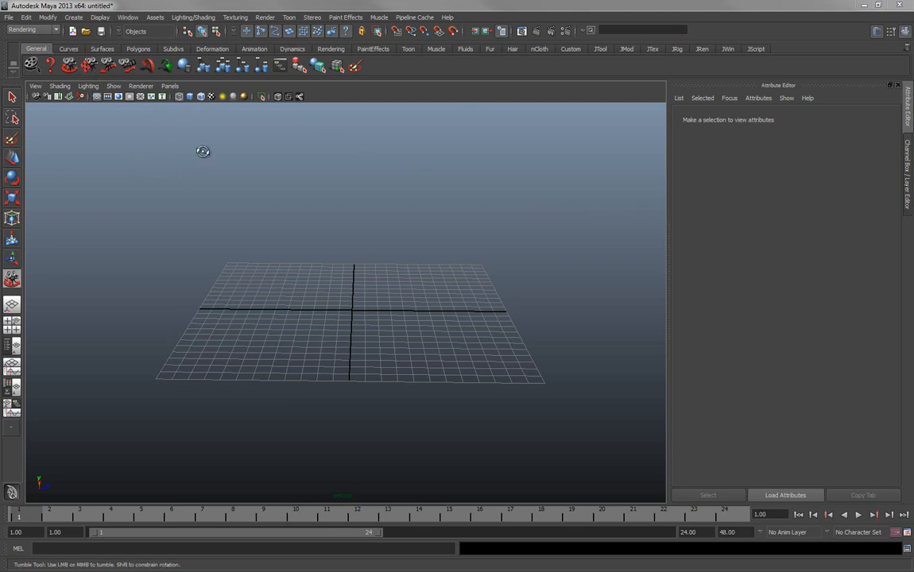
left_click(64, 62)
left_click_drag(235, 206, 341, 320)
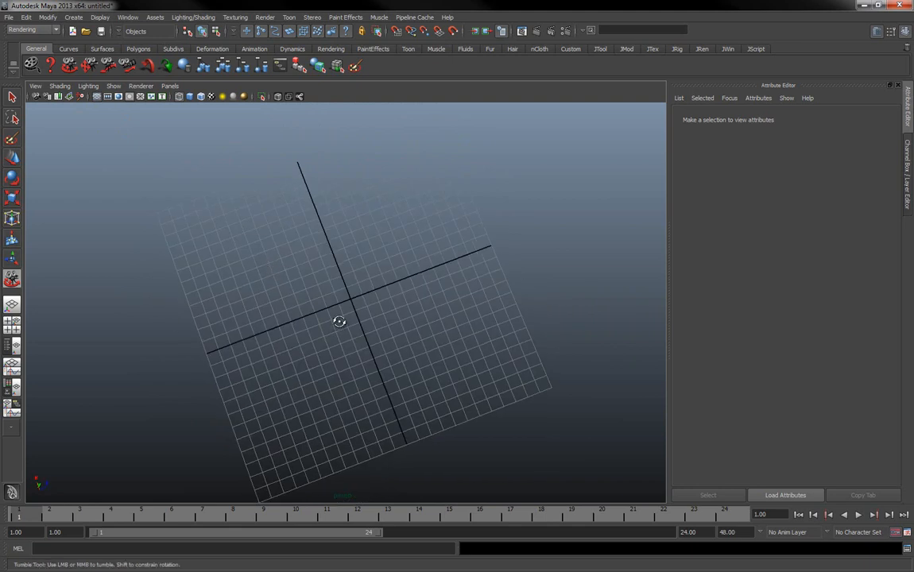
Activate the Select tool, and orbit and pan around the grid while that tool stays active.
left_click(13, 97)
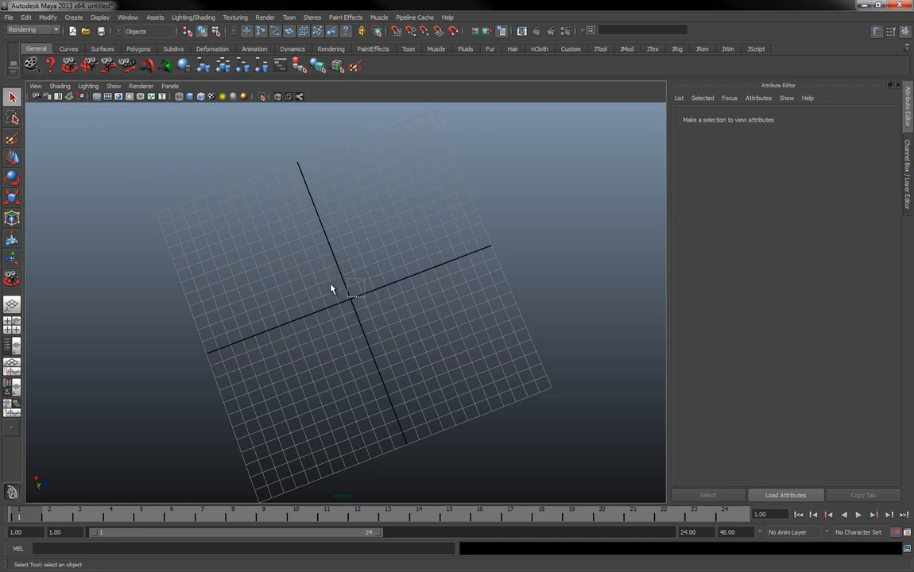
left_click_drag(337, 298, 342, 262, "alt")
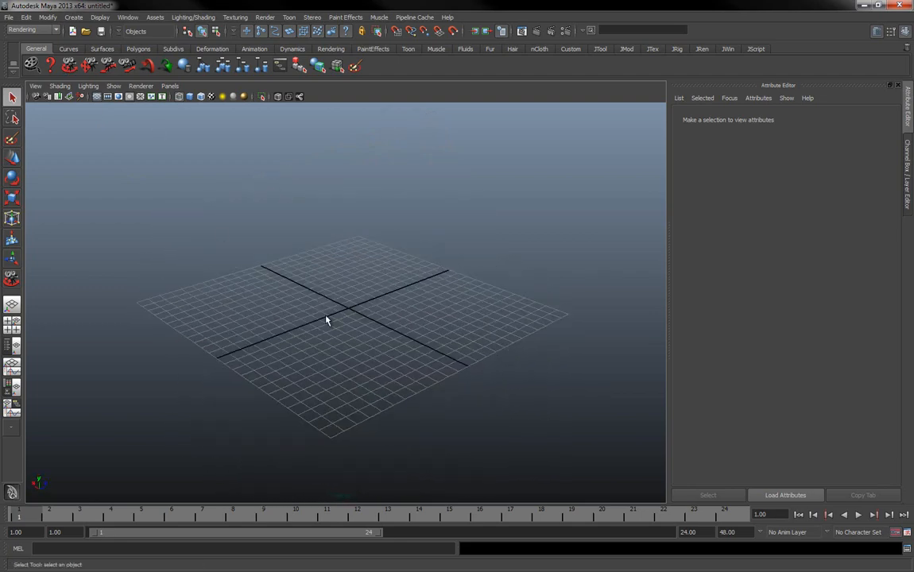
left_click_drag(326, 316, 290, 322, "alt")
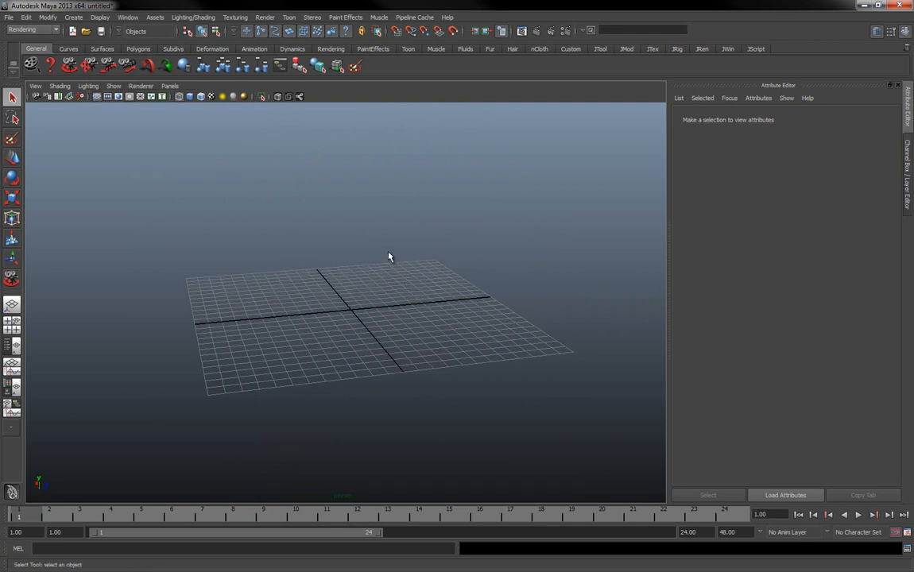
middle_click_drag(384, 251, 521, 247, "alt")
middle_click_drag(195, 247, 169, 249, "alt")
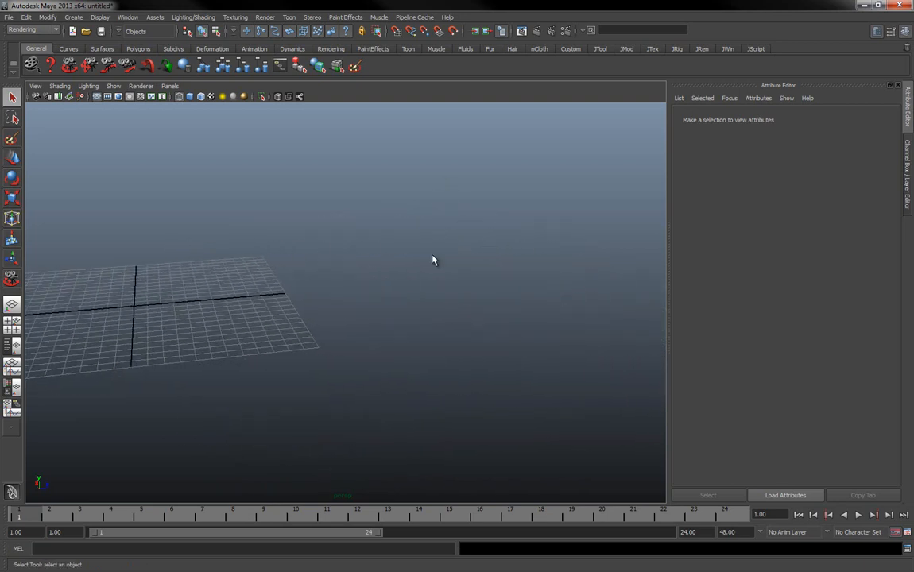
left_click_drag(433, 261, 441, 237, "alt")
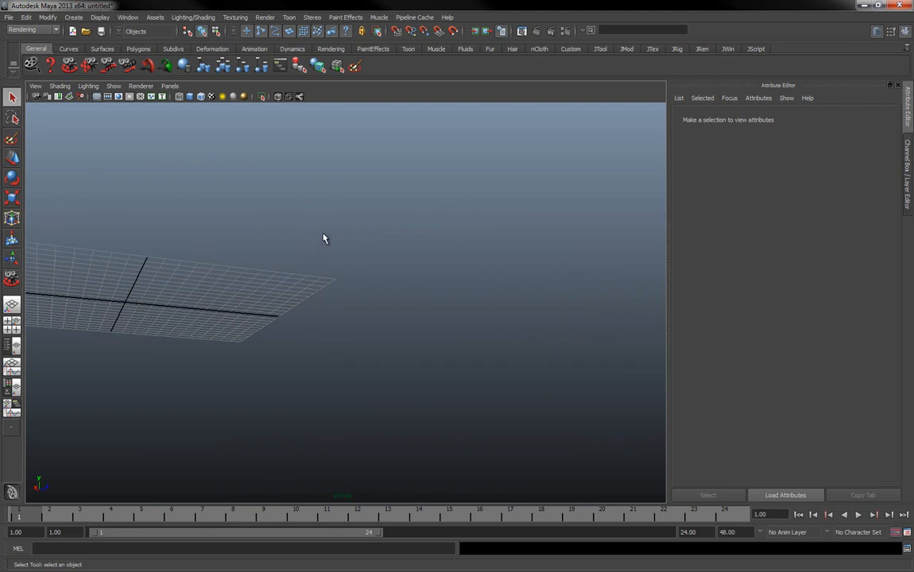
middle_click_drag(323, 231, 118, 259, "alt")
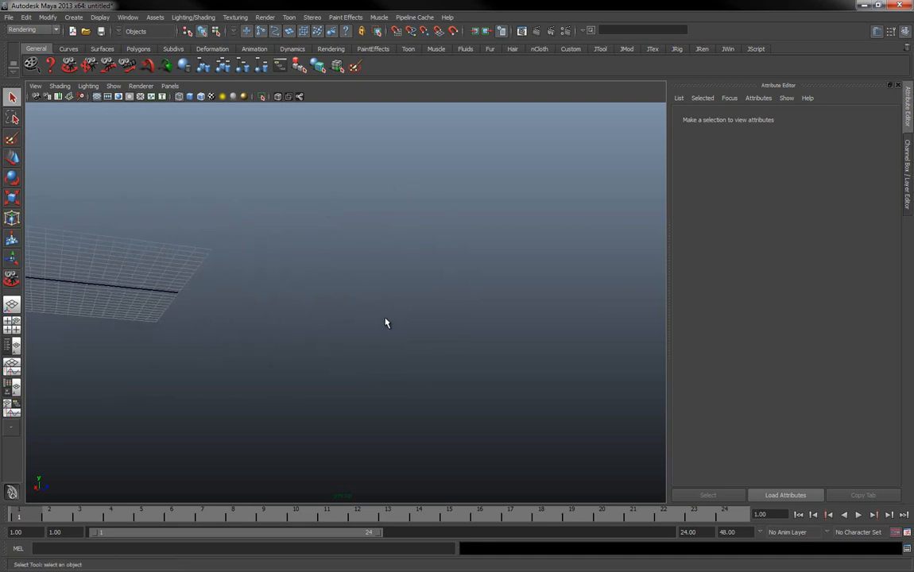
Tumble the view with the Tumble tool, then return to the Select tool and frame the grid in the view.
left_click(74, 70)
left_click_drag(397, 281, 371, 249)
key("q")
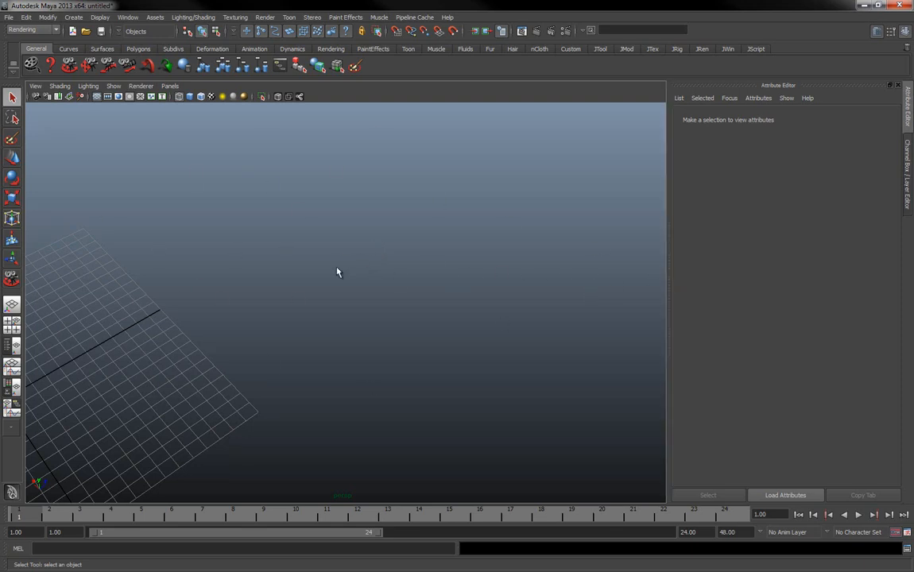
key("f")
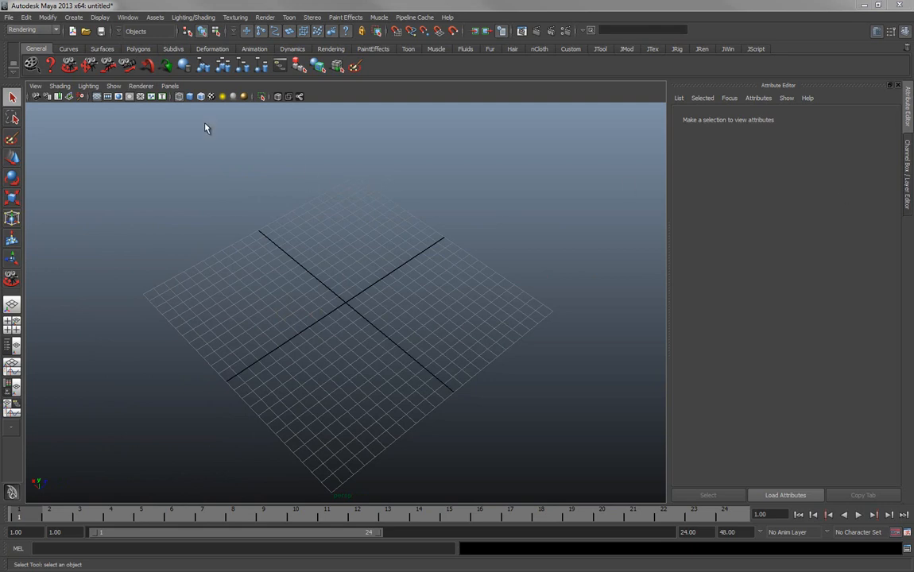
Create a polygon sphere centred on the grid origin, about three grid squares in radius.
left_click(135, 48)
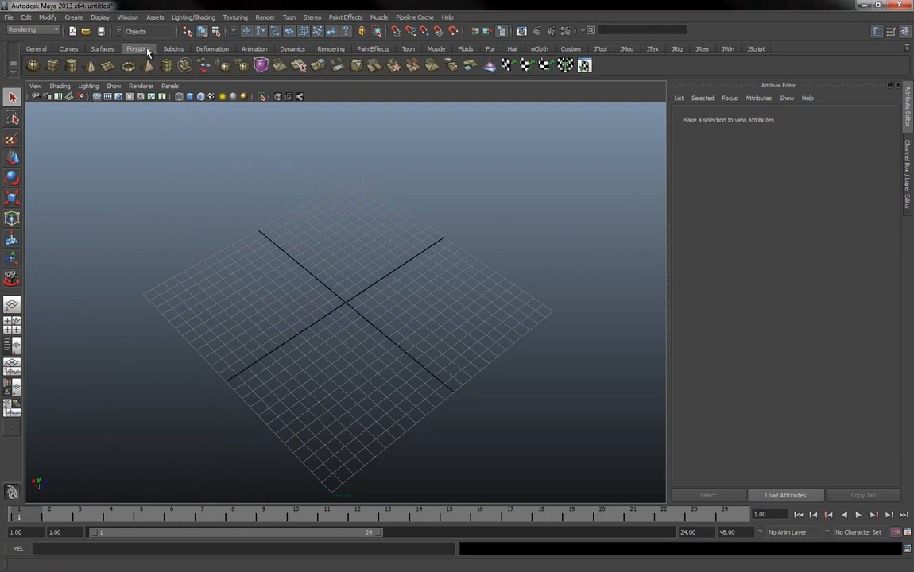
left_click(33, 67)
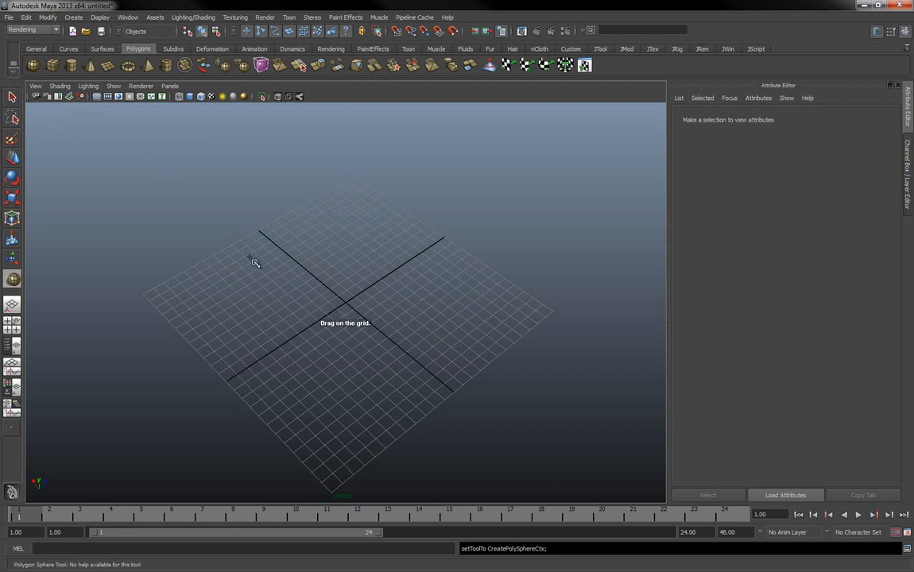
left_click_drag(345, 298, 374, 316)
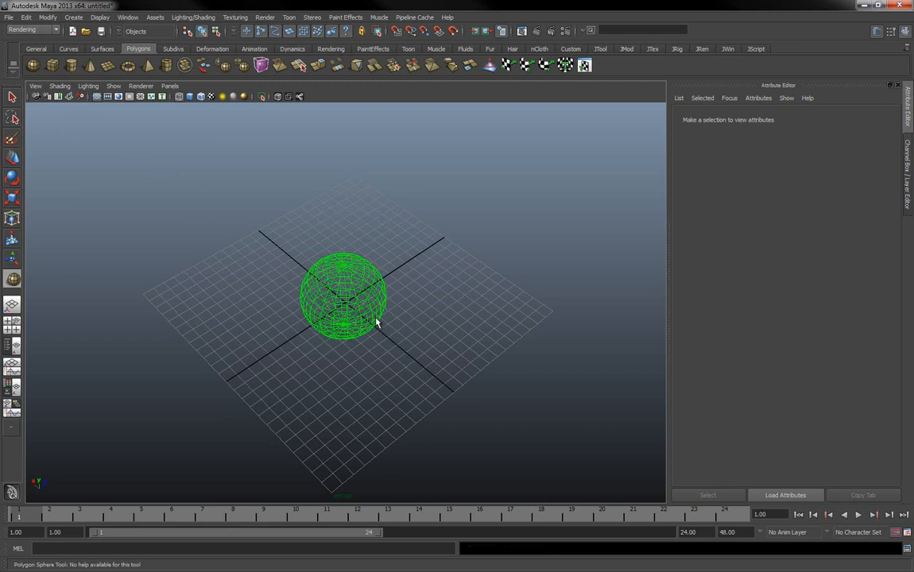
Track the camera sideways until the sphere is out of view, and return to the Select tool.
left_click(35, 50)
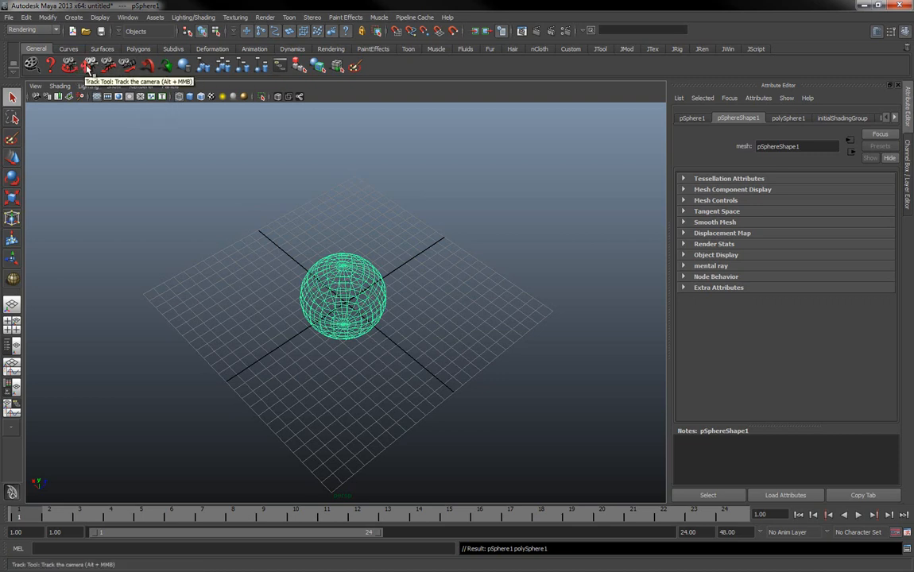
left_click(88, 68)
left_click_drag(536, 228, 127, 233)
key("q")
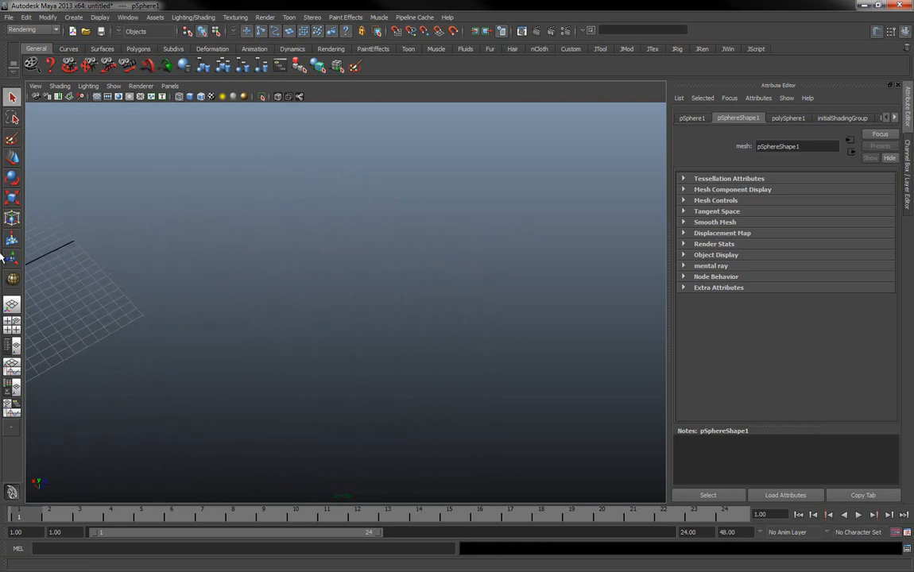
Bring the sphere back to the middle of the view by panning, and orbit around it with the Select tool active.
left_click_drag(210, 258, 176, 222, "alt")
middle_click_drag(166, 190, 477, 290, "alt")
mouse_move(388, 255)
middle_mouse_down("alt")
mouse_move(371, 276)
mouse_move(381, 271)
middle_mouse_up("alt")
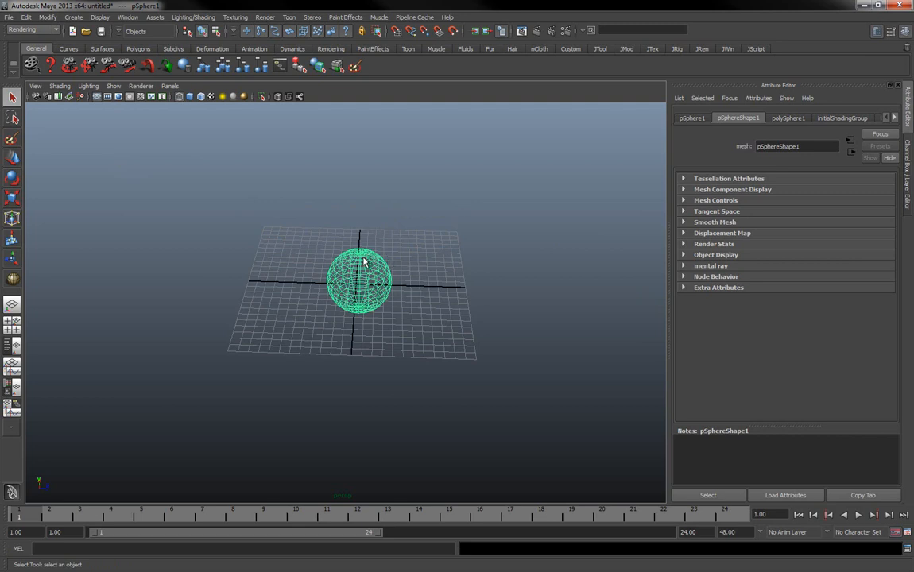
left_click_drag(372, 275, 336, 280, "alt")
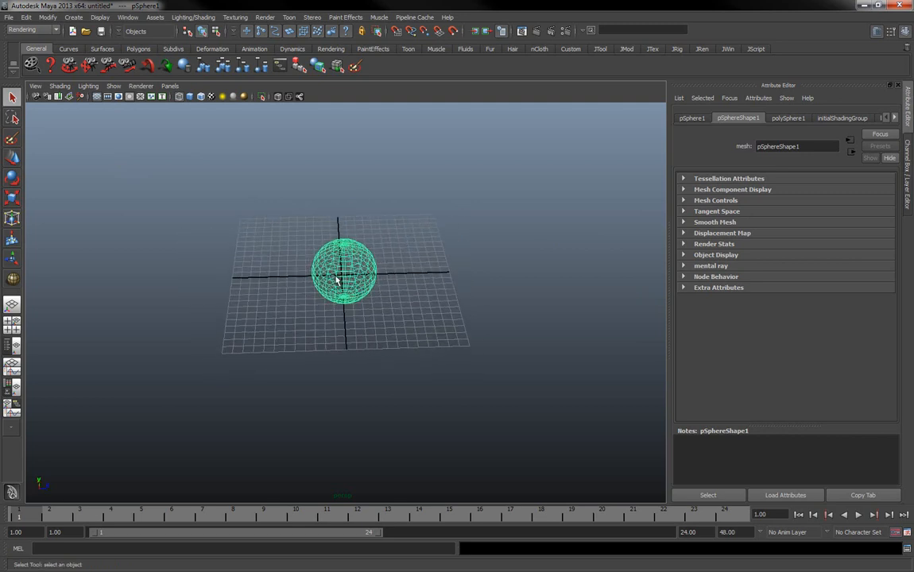
Zoom in on the sphere and adjust the camera angle and position to centre it in the view.
right_click_drag(327, 270, 604, 286, "alt")
right_click_drag(302, 280, 567, 286, "alt")
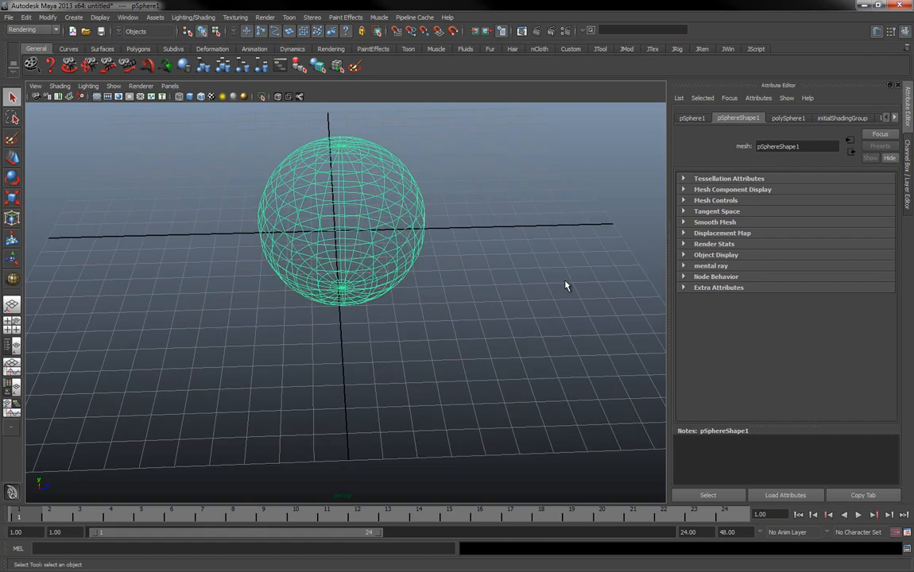
right_click_drag(373, 247, 418, 264, "alt")
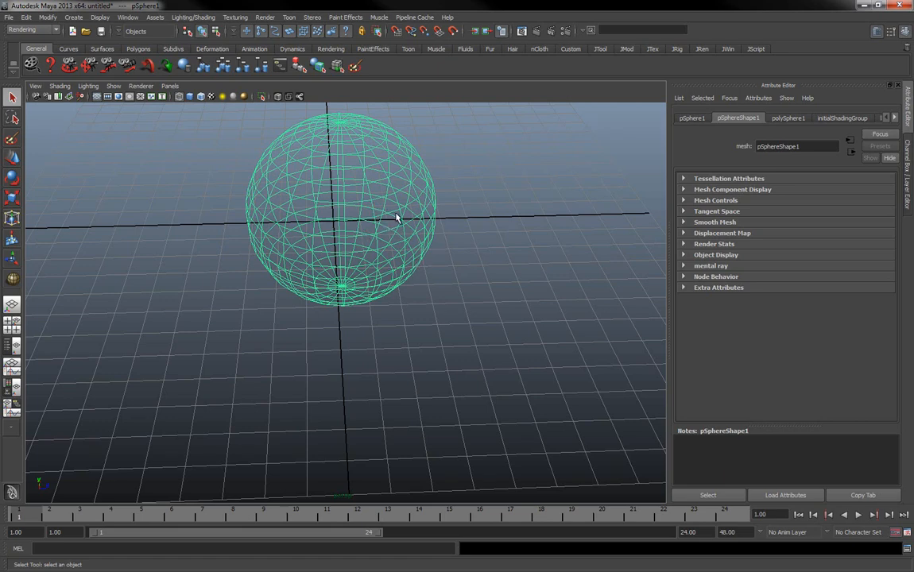
left_click_drag(326, 214, 346, 216, "alt")
middle_click_drag(346, 216, 372, 261, "alt")
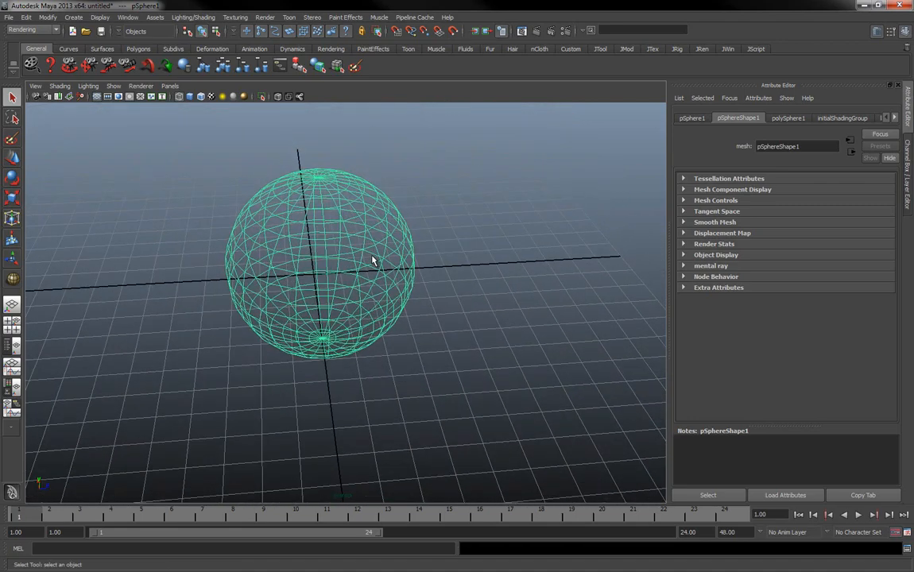
Practise viewing the sphere by orbiting and panning around it and repeatedly zooming in and out.
left_click_drag(318, 239, 370, 247, "alt")
right_click_drag(370, 247, 344, 300, "alt")
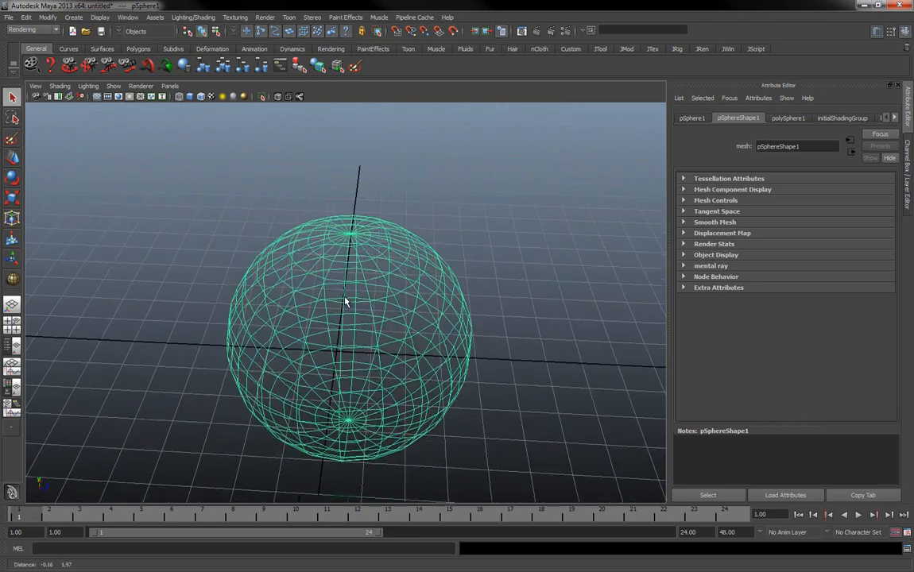
left_click_drag(345, 301, 375, 270, "alt")
right_click_drag(353, 287, 378, 300, "alt")
middle_click_drag(378, 300, 382, 271, "alt")
right_click_drag(388, 263, 343, 290, "alt")
scroll(343, 289, "up", 2)
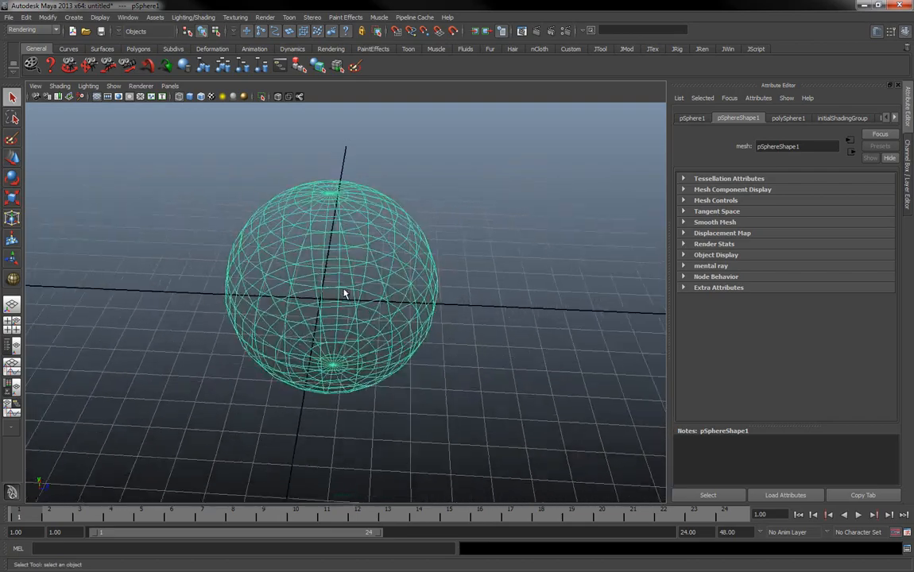
scroll(344, 289, "down", 5)
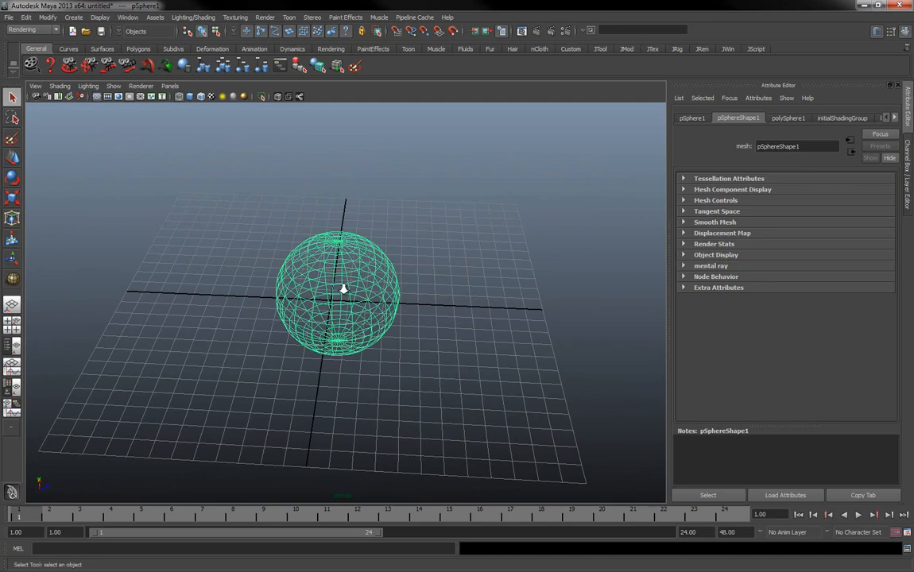
scroll(343, 289, "up", 4)
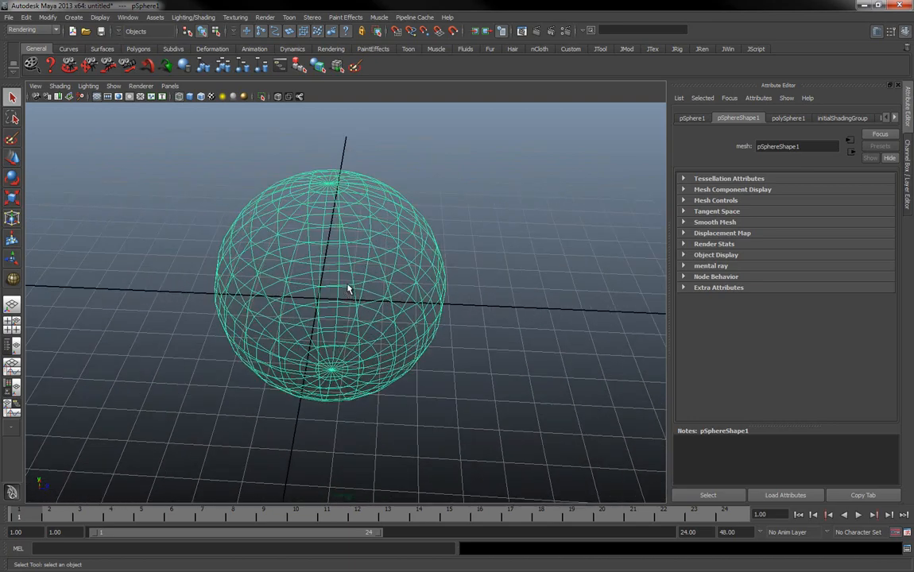
scroll(410, 262, "down", 5)
Pan the view until the sphere is off to one side, and reframe the view on the selected sphere.
middle_click_drag(420, 276, 141, 290, "alt")
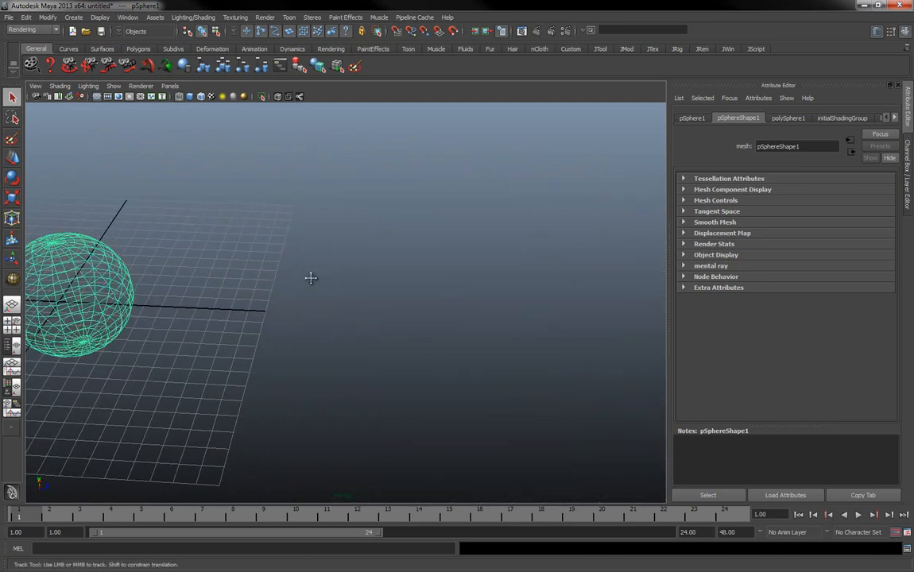
middle_click_drag(310, 277, 250, 283, "alt")
key("f")
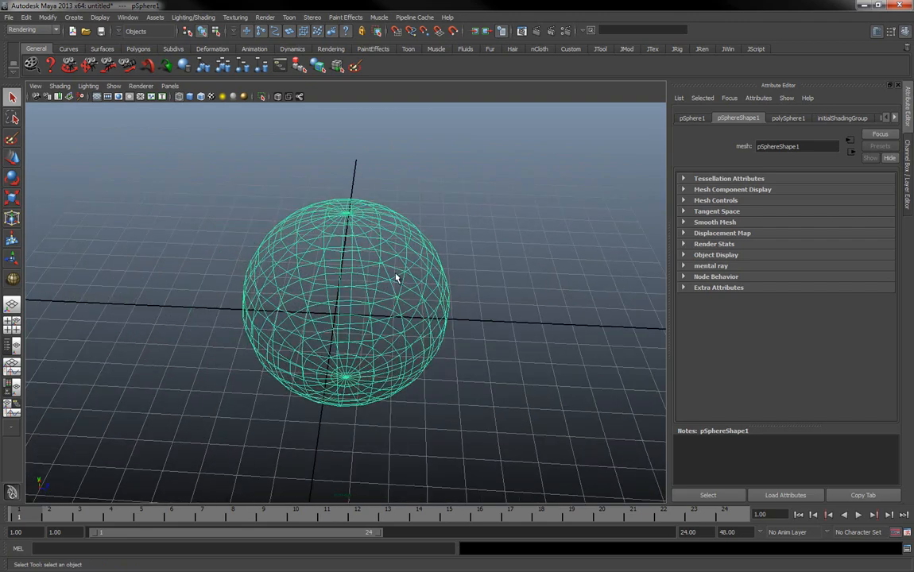
Zoom out and pan away from the sphere, deselect and reselect it, and frame the view on it.
scroll(396, 277, "down", 5)
middle_click_drag(438, 294, 350, 293, "alt")
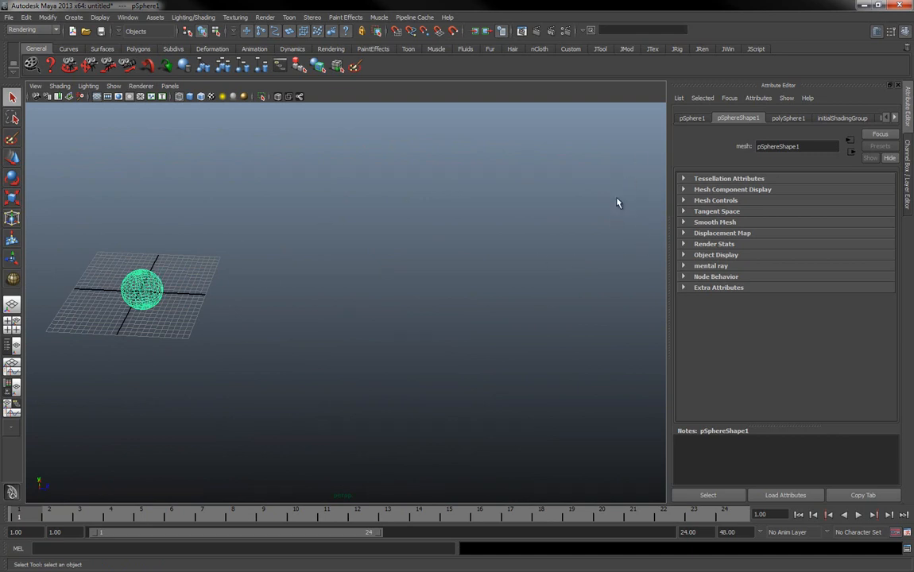
left_click(176, 289)
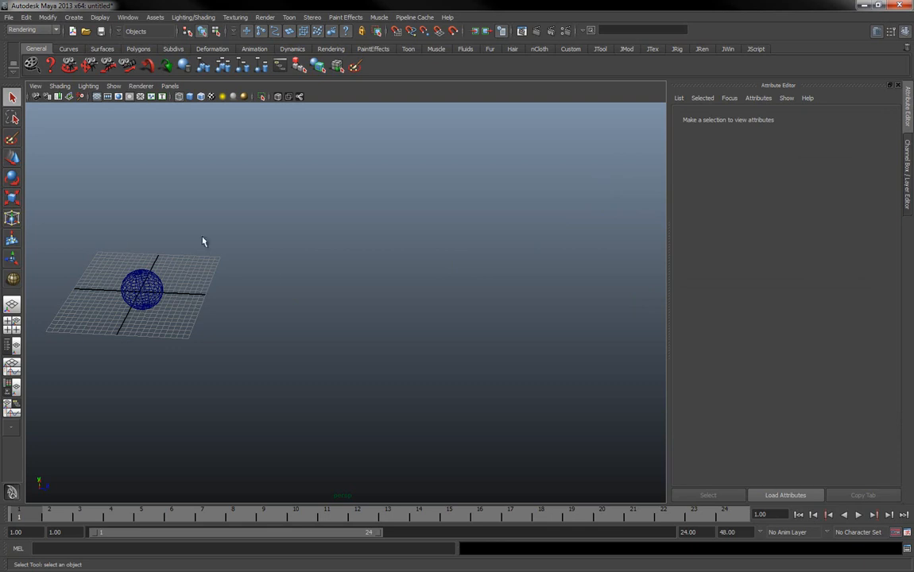
left_click(137, 290)
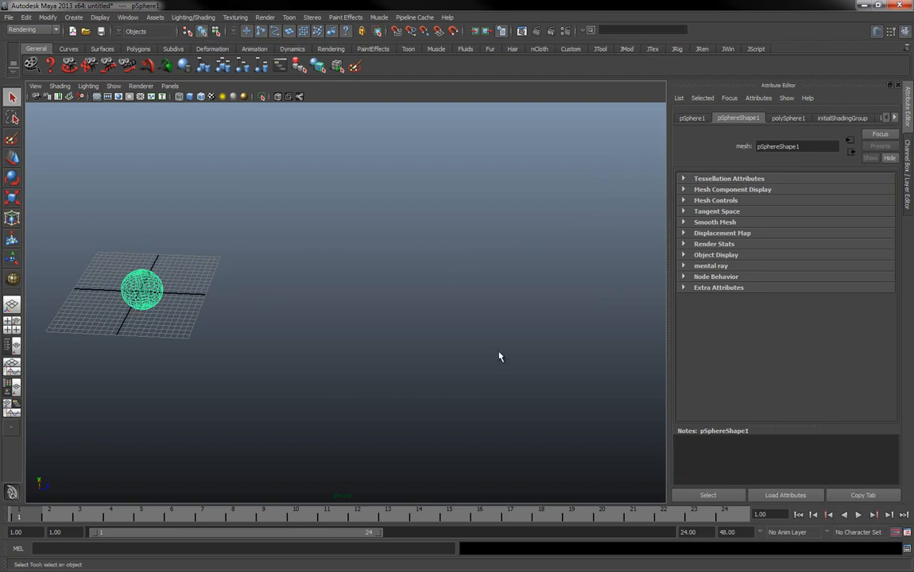
key("f")
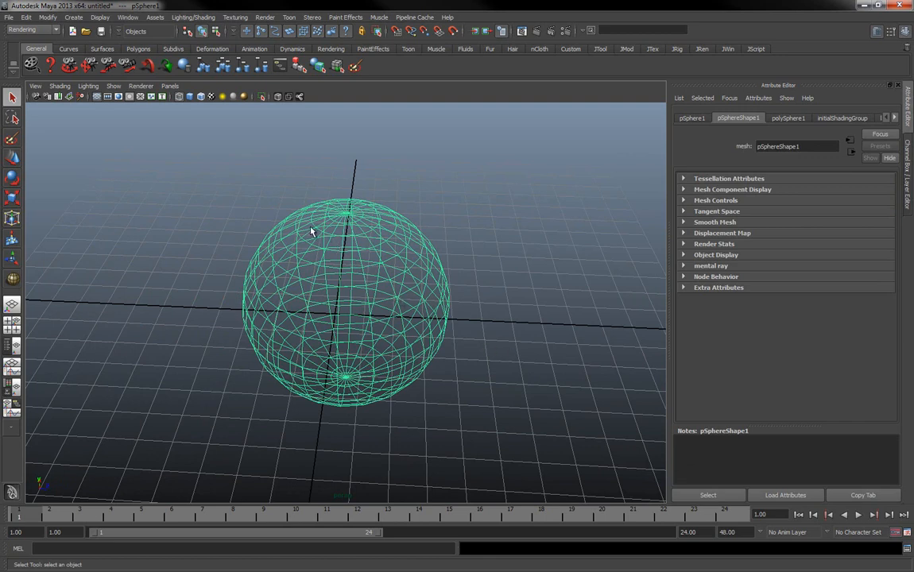
Switch the sphere to vertex selection, select one vertex on its upper edge, and frame the view on that vertex.
right_click(359, 271)
left_click(314, 270)
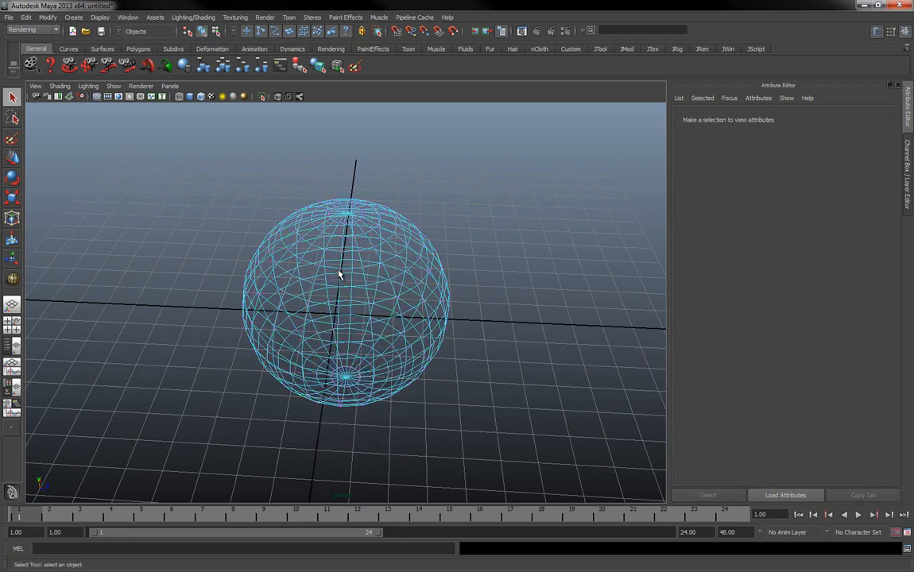
left_click(410, 224)
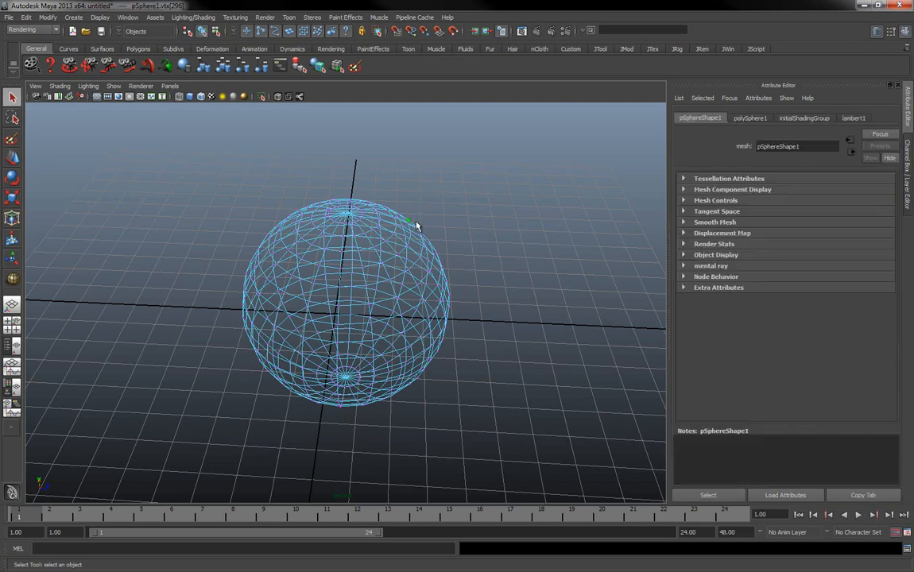
key("f")
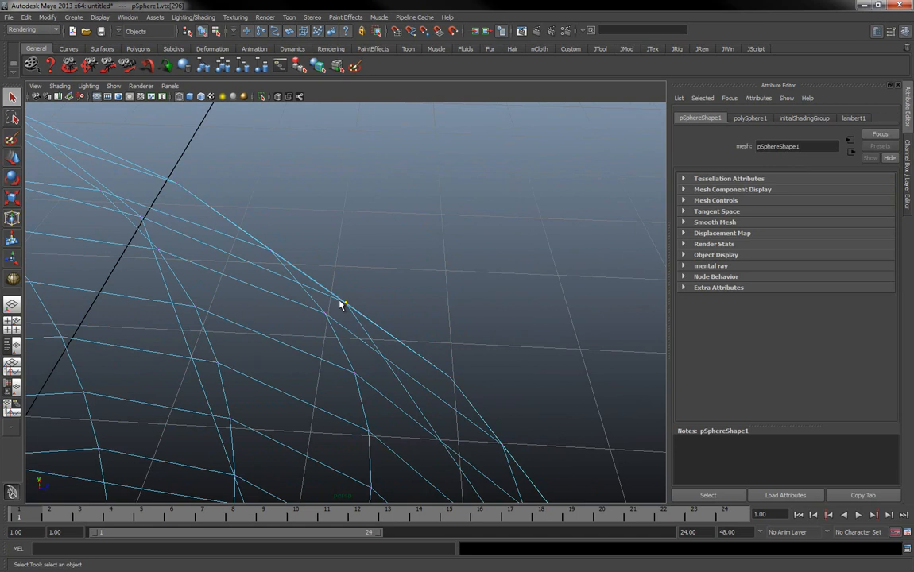
Select groups of vertices on the sphere's upper part with rectangular marquees, and encircle a free-form group with the Lasso tool.
left_click_drag(333, 380, 558, 521)
left_click_drag(171, 226, 600, 485)
left_click_drag(58, 133, 591, 474)
scroll(228, 269, "down", 5)
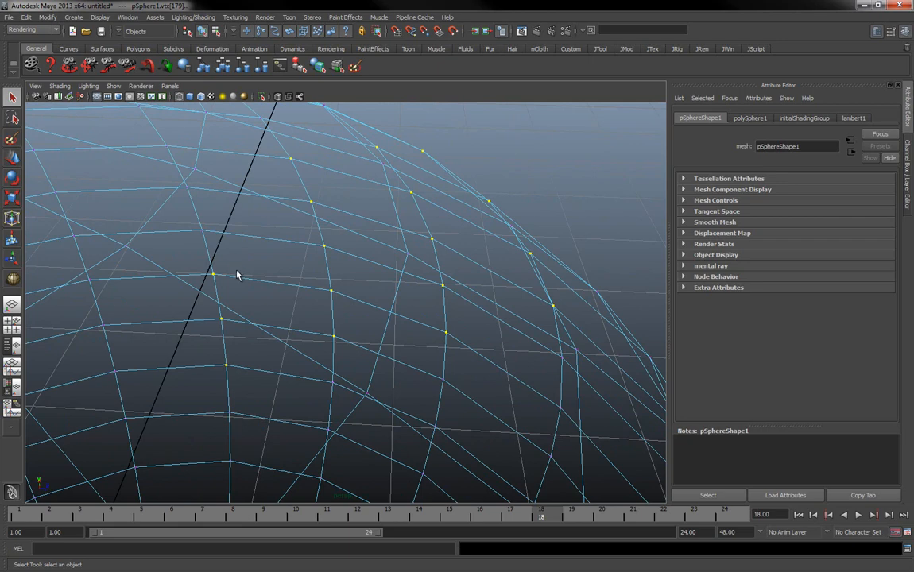
mouse_move(346, 208)
left_mouse_down()
mouse_move(263, 175)
mouse_move(371, 227)
mouse_move(359, 250)
mouse_move(328, 191)
left_mouse_up()
left_click_drag(299, 205, 526, 409)
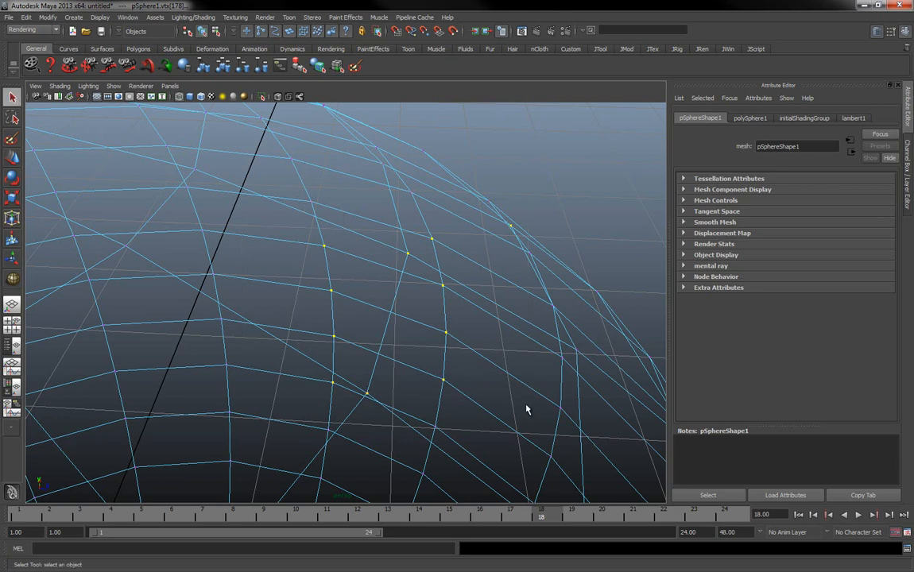
left_click(12, 118)
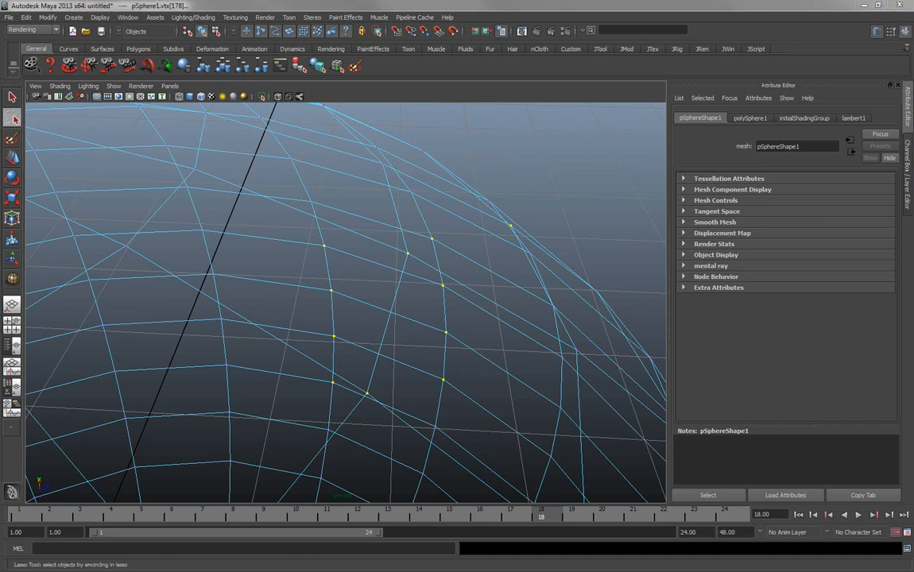
mouse_move(537, 216)
left_mouse_down()
mouse_move(415, 274)
mouse_move(224, 178)
mouse_move(149, 314)
mouse_move(350, 441)
mouse_move(420, 306)
mouse_move(457, 151)
left_mouse_up()
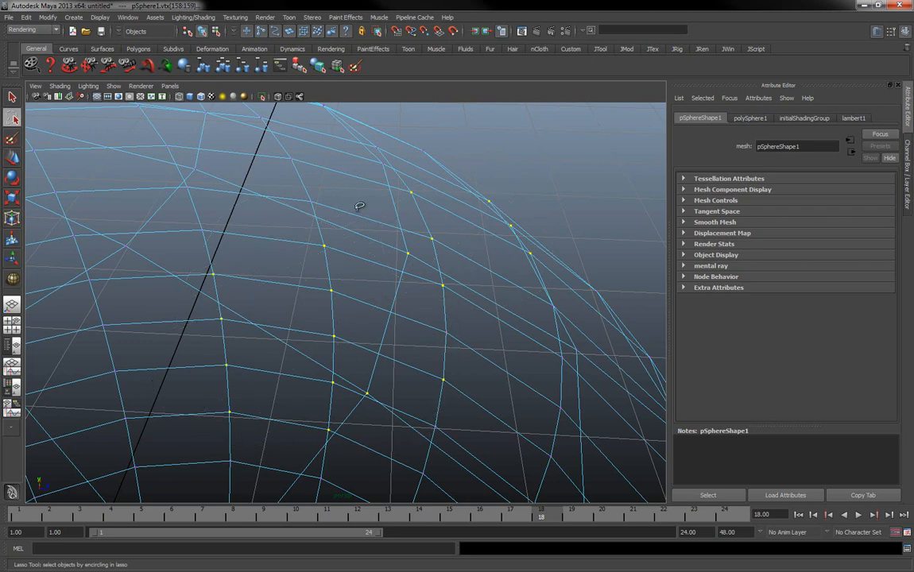
Activate the Paint Selection tool and display the whole sphere smooth shaded, centred in the view.
left_click(12, 139)
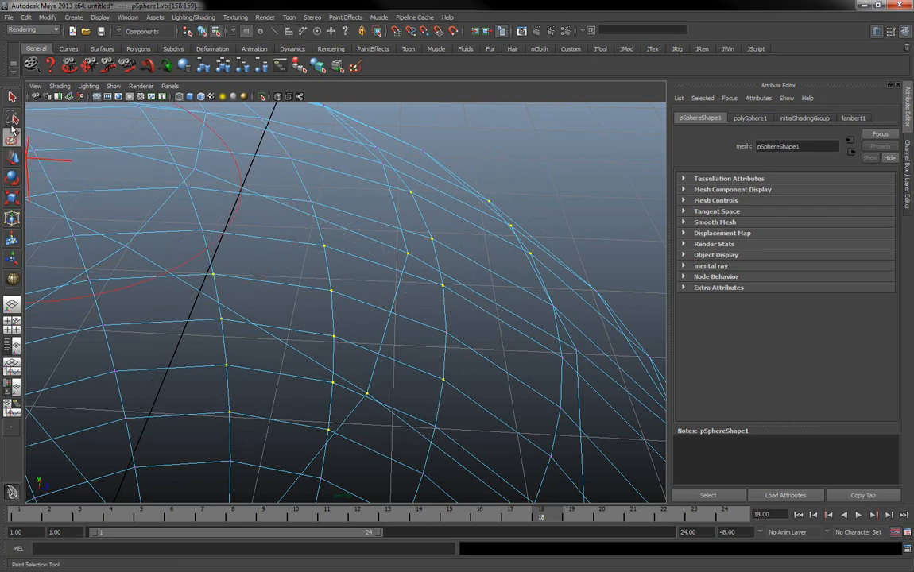
scroll(343, 252, "down", 6)
middle_click_drag(295, 301, 329, 232, "alt")
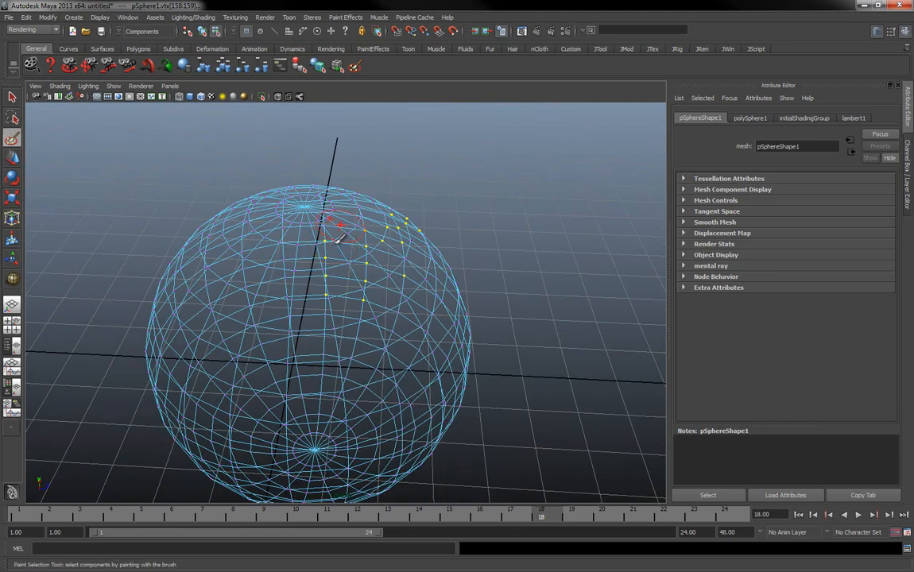
key("5")
middle_click_drag(333, 267, 377, 221, "alt")
mouse_move(340, 279)
left_mouse_down("alt")
mouse_move(280, 282)
mouse_move(291, 229)
mouse_move(317, 249)
left_mouse_up("alt")
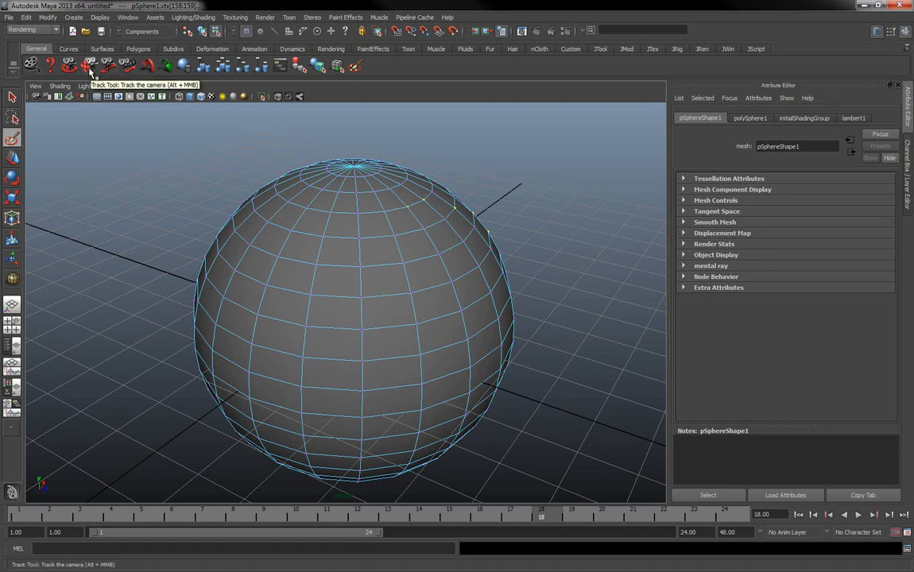
Select a free-form loop of vertices across the shaded sphere with the Lasso tool.
left_click(13, 96)
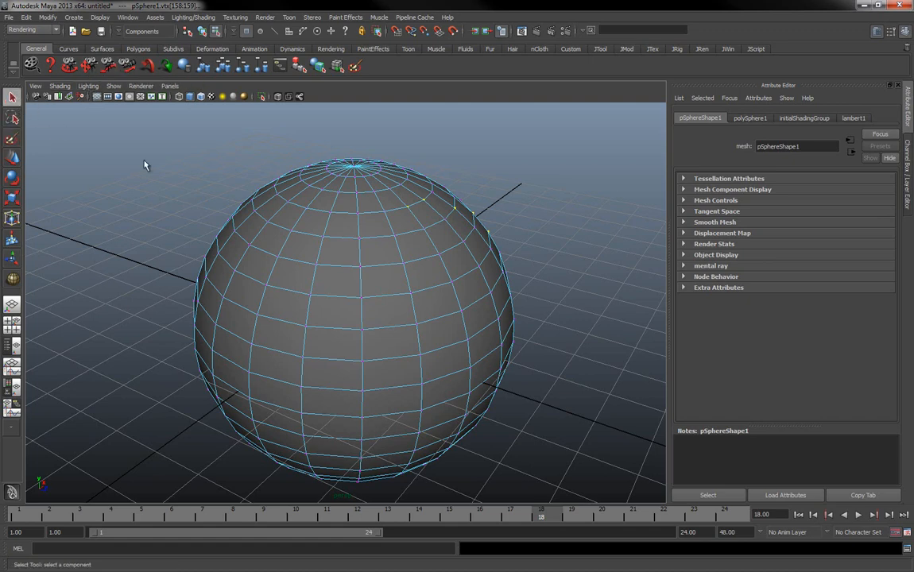
left_click(13, 118)
mouse_move(107, 253)
left_mouse_down()
mouse_move(192, 382)
mouse_move(209, 237)
mouse_move(251, 333)
mouse_move(315, 334)
mouse_move(378, 267)
mouse_move(363, 362)
mouse_move(416, 283)
mouse_move(459, 275)
mouse_move(537, 173)
mouse_move(394, 209)
mouse_move(284, 185)
mouse_move(262, 257)
mouse_move(228, 203)
left_mouse_up()
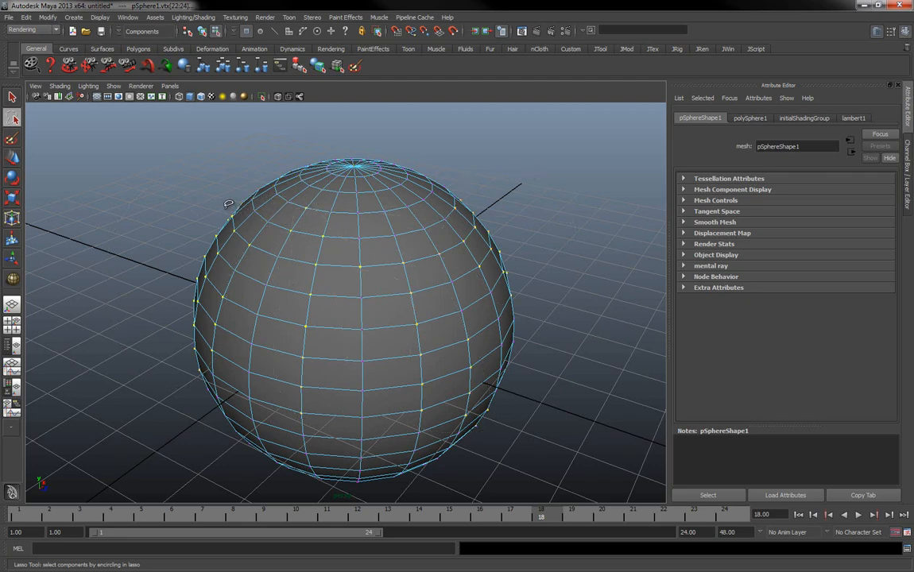
Add more vertices across the sphere's front and around its upper pole with the Paint Selection tool.
left_click(12, 141)
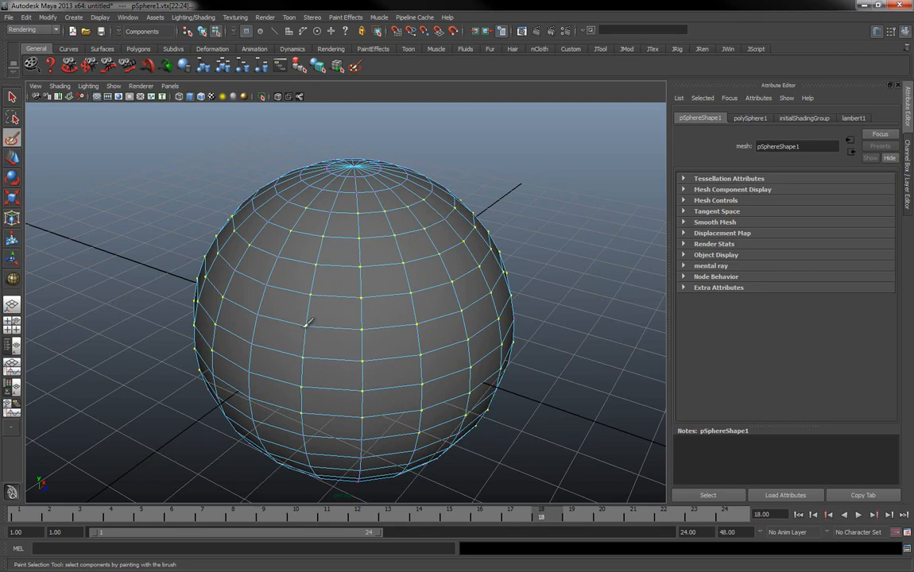
mouse_move(239, 240)
left_mouse_down("alt")
mouse_move(400, 255)
mouse_move(305, 98)
mouse_move(310, 273)
mouse_move(257, 308)
left_mouse_up("alt")
mouse_move(317, 174)
left_mouse_down()
mouse_move(261, 170)
mouse_move(236, 211)
mouse_move(341, 259)
mouse_move(422, 157)
mouse_move(373, 159)
mouse_move(390, 272)
left_mouse_up()
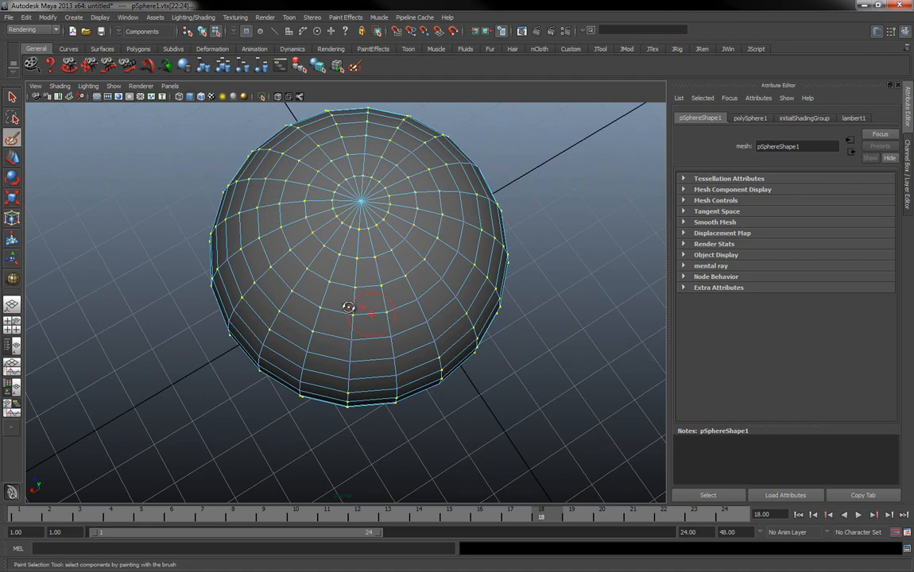
left_click_drag(314, 276, 267, 247, "alt")
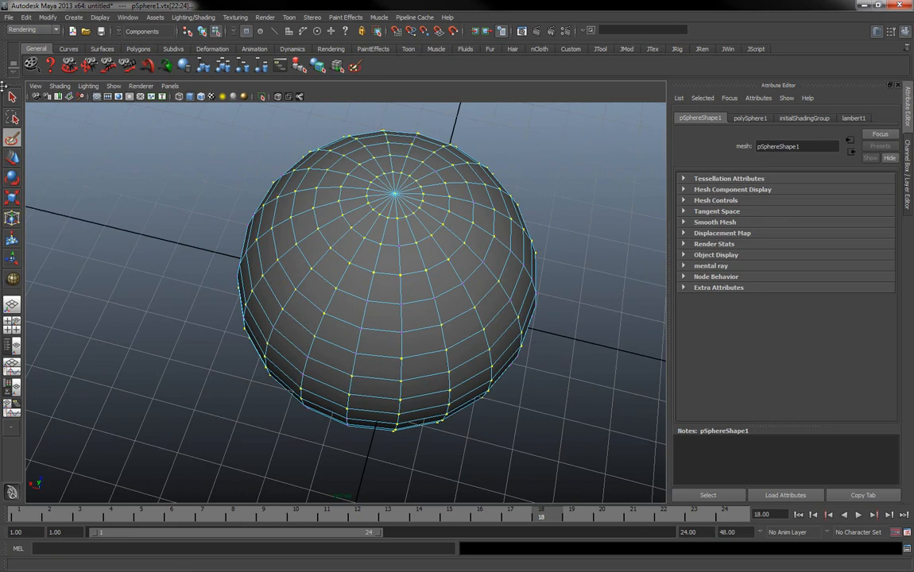
left_click(14, 140)
left_click_drag(176, 241, 392, 139, "alt")
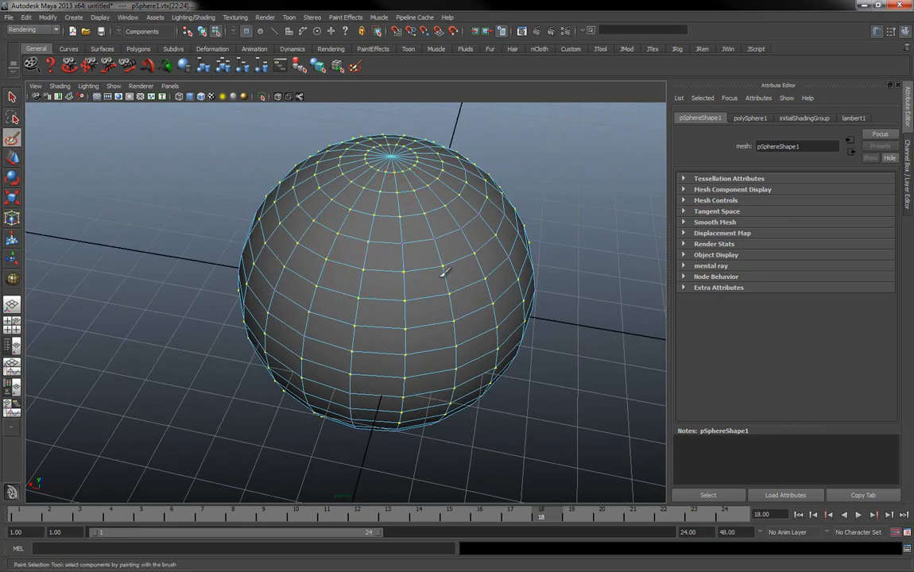
left_click_drag(490, 213, 342, 205, "alt")
Replace the selection with a four-by-four block of vertices on the sphere's front using the Select tool.
left_click(12, 96)
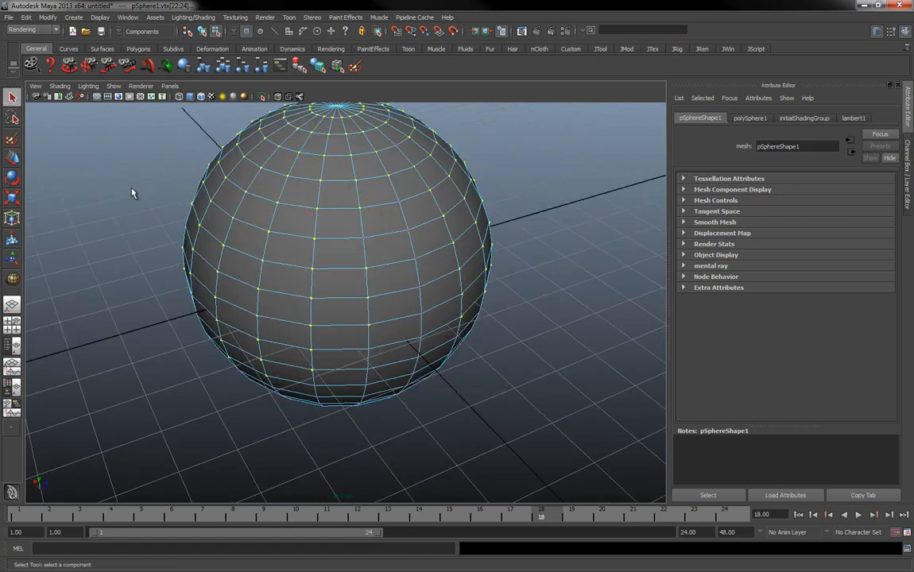
left_click(266, 315)
left_click_drag(421, 315, 421, 315)
mouse_move(529, 356)
left_mouse_down("alt")
mouse_move(496, 335)
mouse_move(388, 320)
mouse_move(404, 333)
mouse_move(451, 316)
mouse_move(304, 239)
mouse_move(388, 259)
mouse_move(90, 184)
left_mouse_up("alt")
Paint additional vertices near the sphere's upper pole into the selection, and return to the Select tool.
left_click(12, 136)
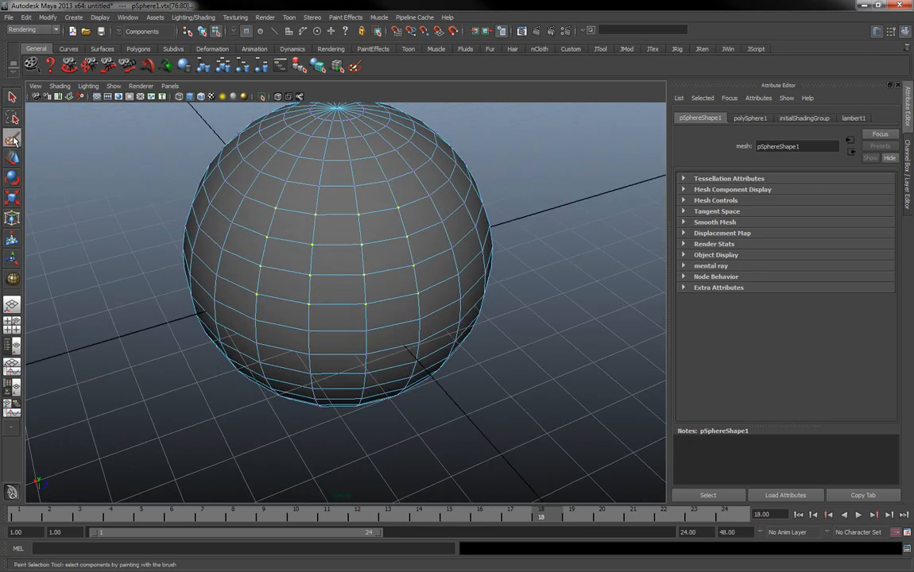
left_click_drag(187, 155, 323, 195, "alt")
left_click_drag(333, 161, 305, 125)
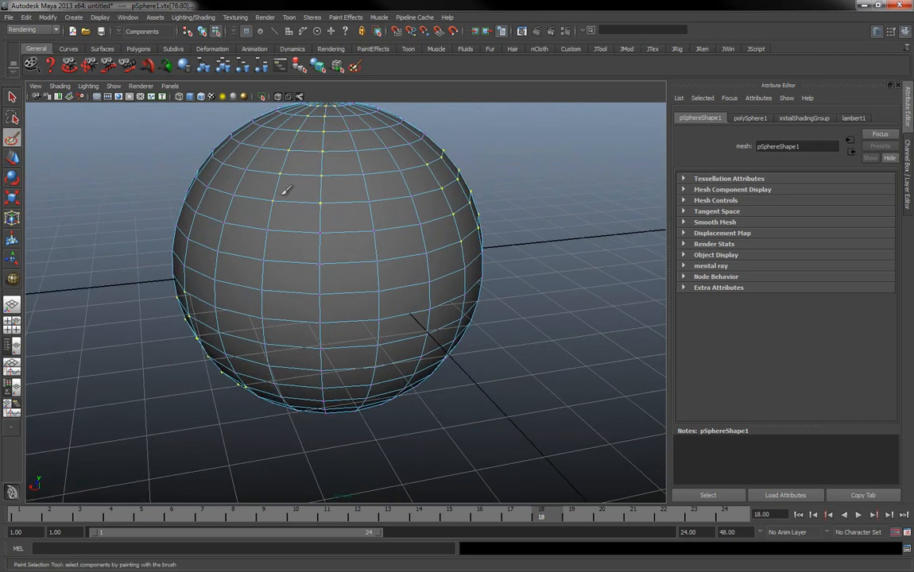
left_click_drag(332, 159, 323, 216, "alt")
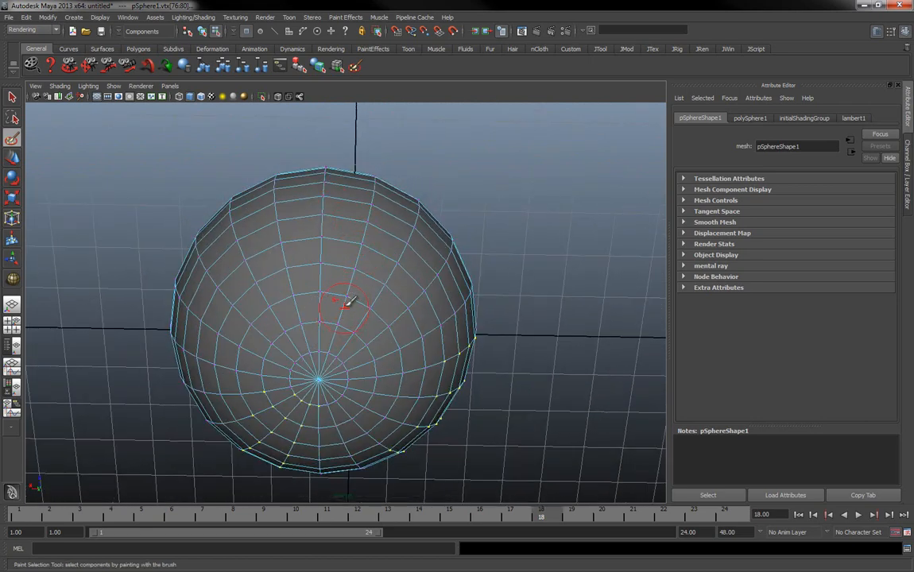
mouse_move(363, 320)
left_mouse_down("alt")
mouse_move(371, 287)
mouse_move(332, 273)
mouse_move(405, 308)
mouse_move(345, 320)
mouse_move(321, 274)
left_mouse_up("alt")
key("q")
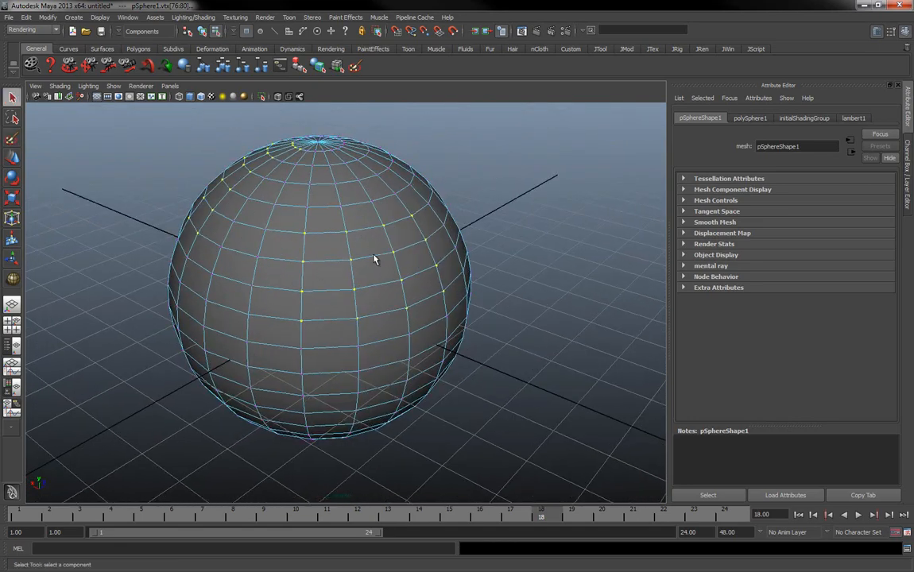
Try the Move, Rotate and Scale tools on the selected vertices, return to Move, and examine its manipulator from several angles.
left_click(13, 158)
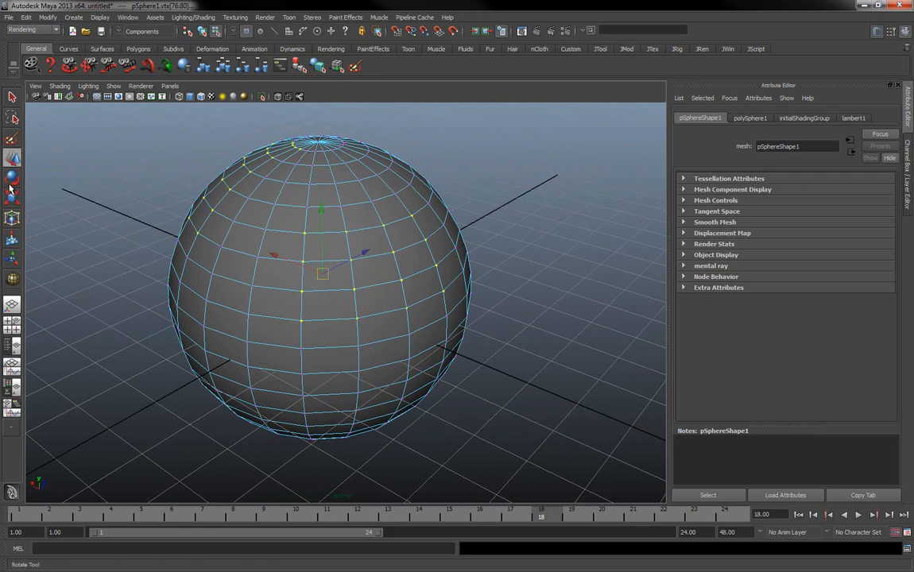
left_click(13, 178)
left_click(12, 198)
left_click(11, 161)
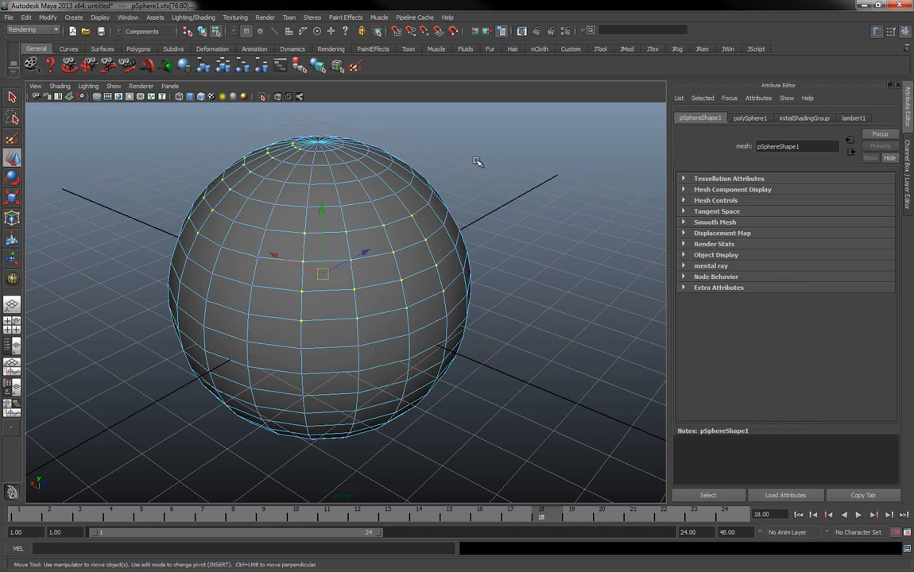
left_click_drag(275, 263, 493, 279, "alt")
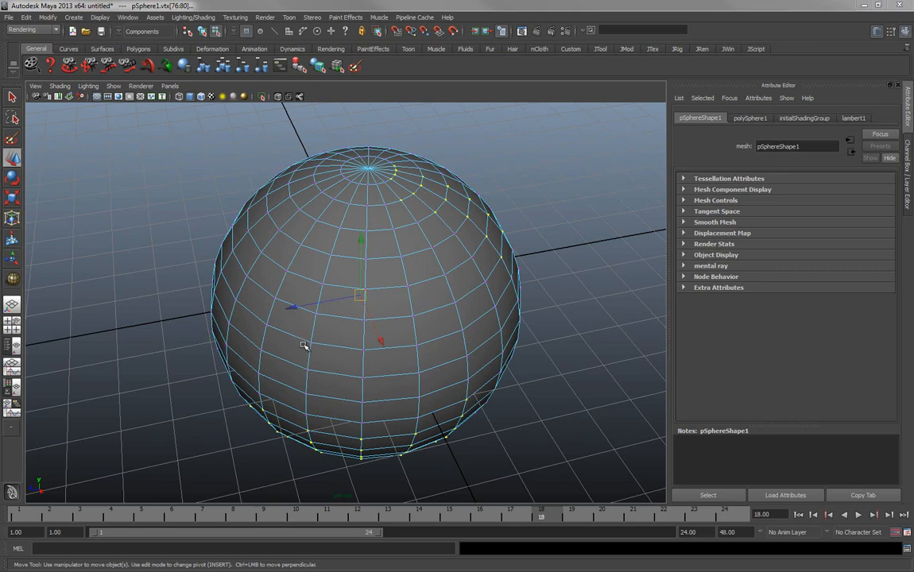
left_click_drag(320, 352, 353, 350, "alt")
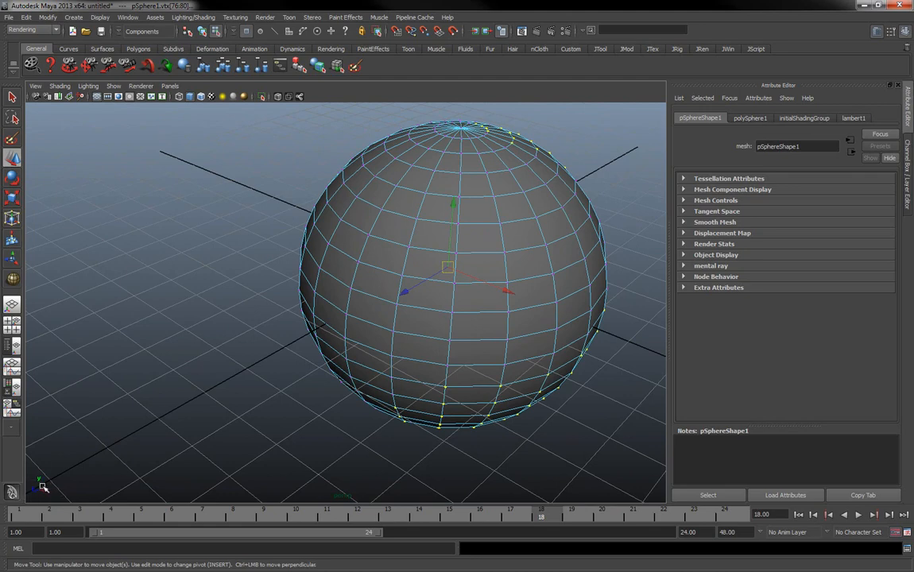
Try raising the selected vertices along the Y axis with the Move tool, and undo the move.
right_click_drag(379, 428, 72, 428, "alt")
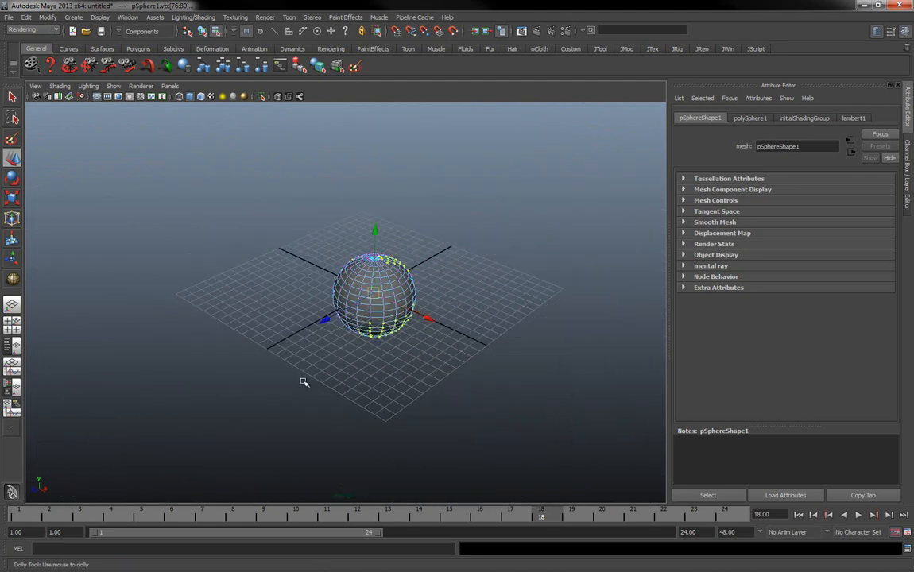
middle_click_drag(304, 381, 232, 445, "alt")
right_click_drag(232, 445, 402, 372, "alt")
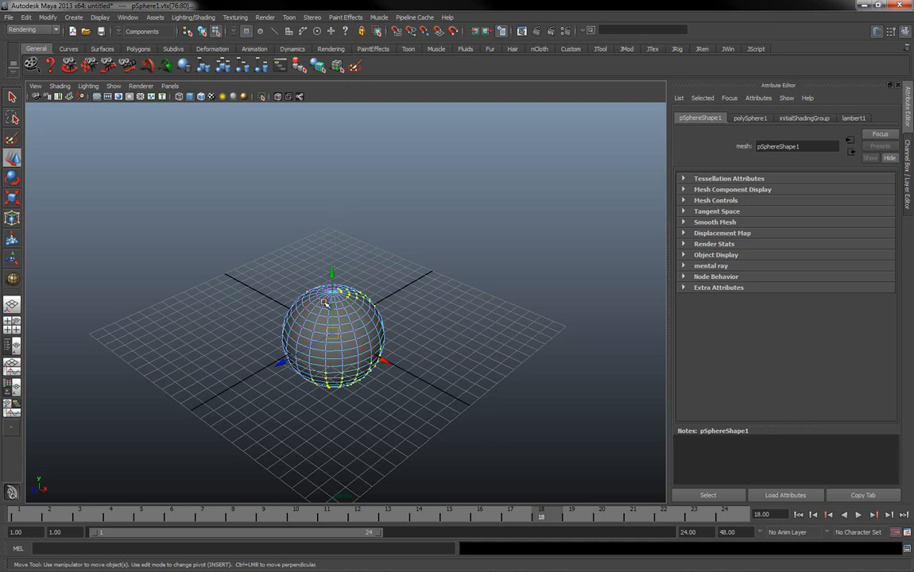
left_click(12, 158)
left_click(330, 270)
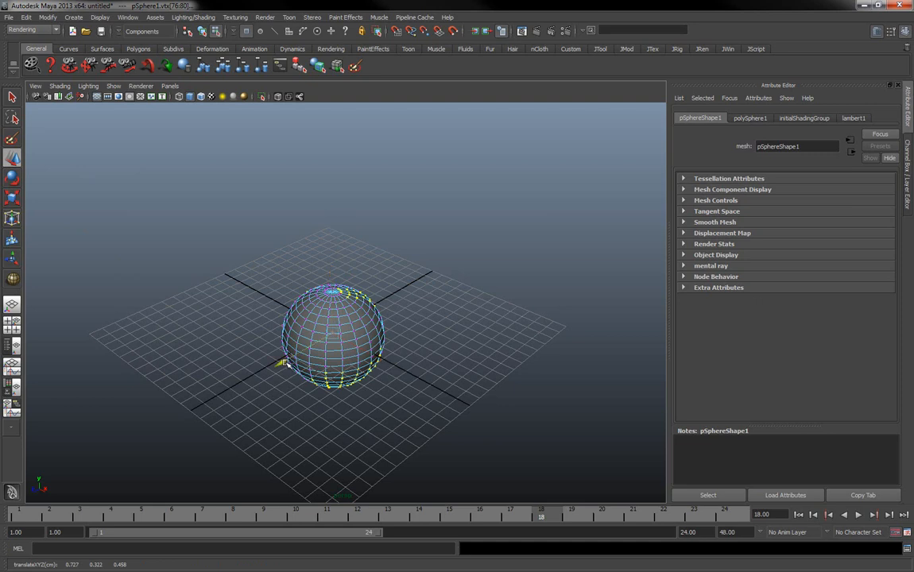
left_click(383, 363)
left_click(332, 274)
left_click_drag(330, 272, 349, 266)
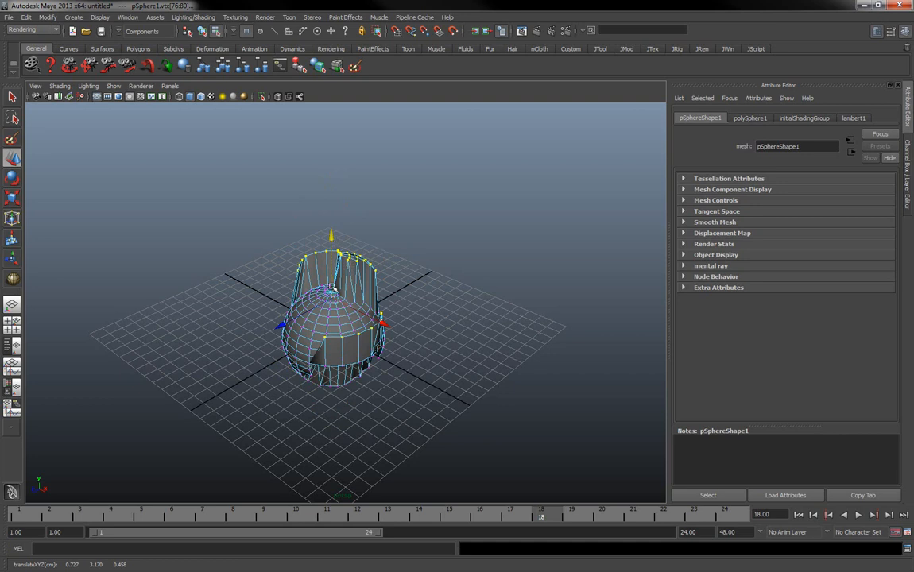
key("ctrl+z")
key("ctrl+z")
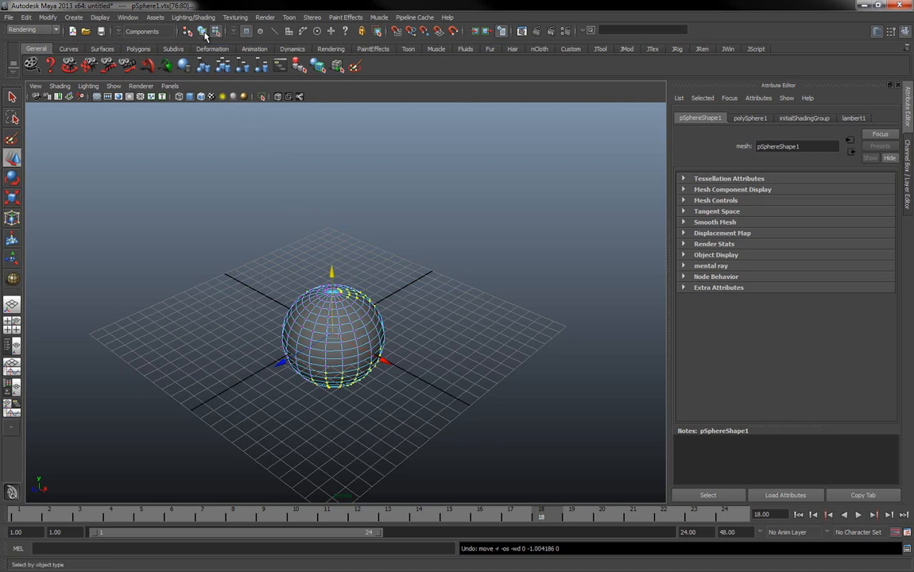
Return the sphere to Object Mode and select it as a whole object.
right_click(353, 302)
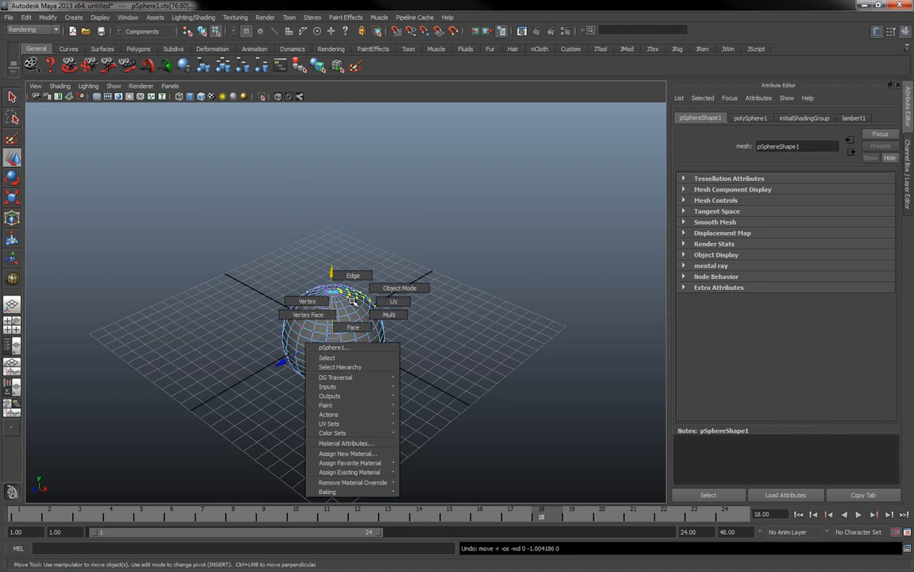
left_click(383, 289)
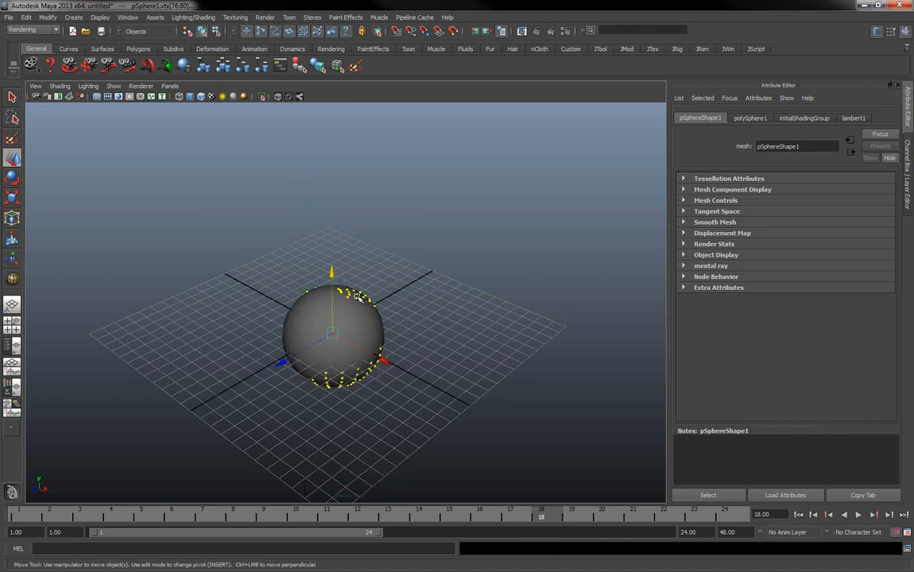
left_click(322, 287)
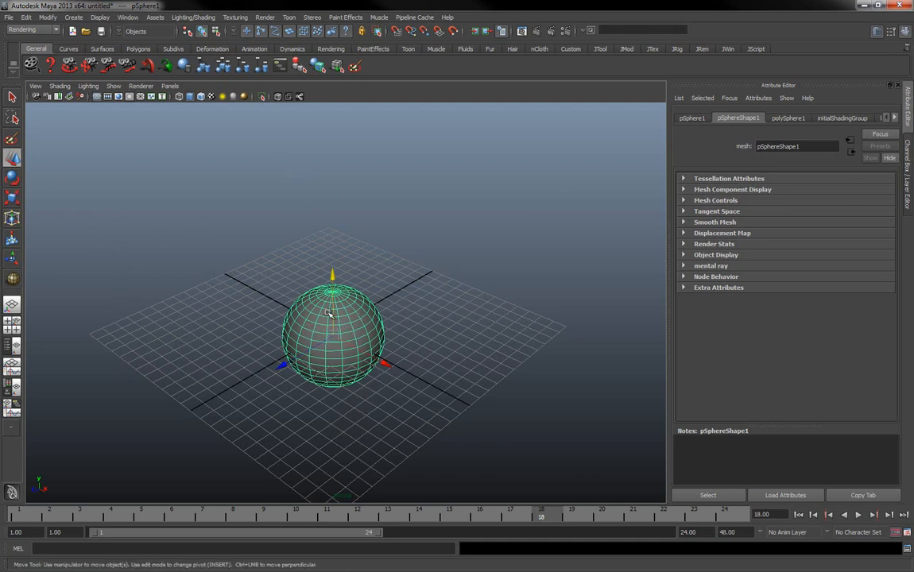
Move the sphere along its X, Y and Z axes one at a time, to about X -0.7, Y 2.7, Z -0.6.
left_click_drag(332, 272, 332, 216)
left_click_drag(384, 304, 434, 317)
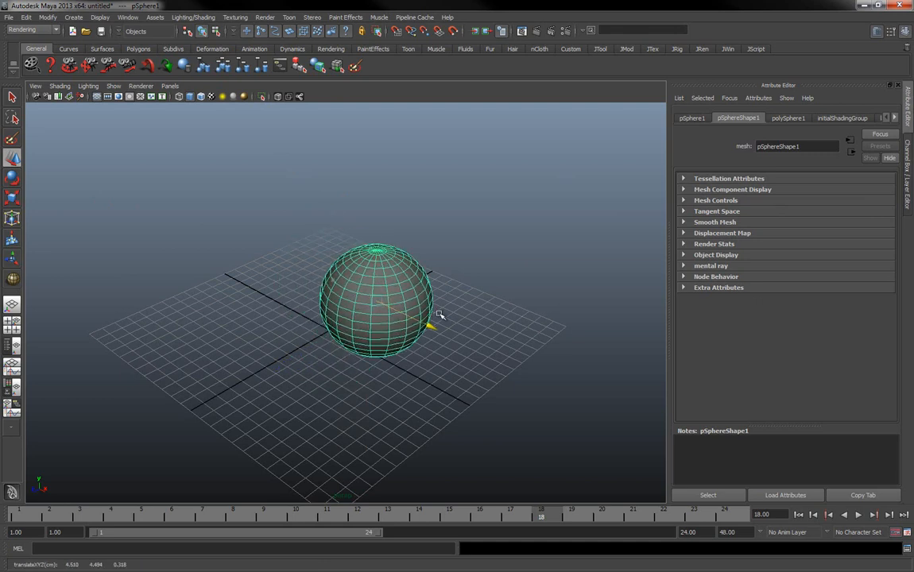
left_click_drag(330, 325, 271, 356)
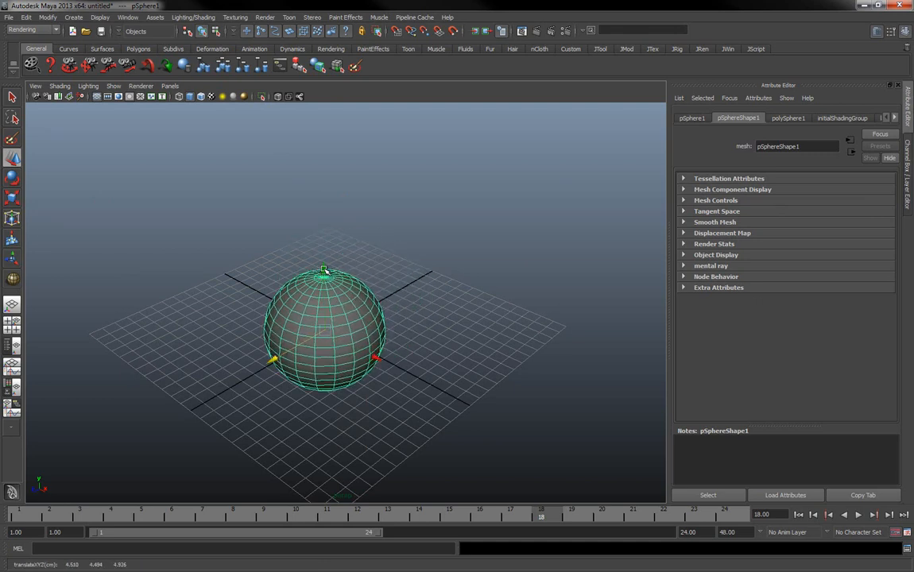
left_click_drag(320, 272, 318, 254)
left_click_drag(341, 288, 325, 230)
left_click(326, 176)
left_click(327, 190)
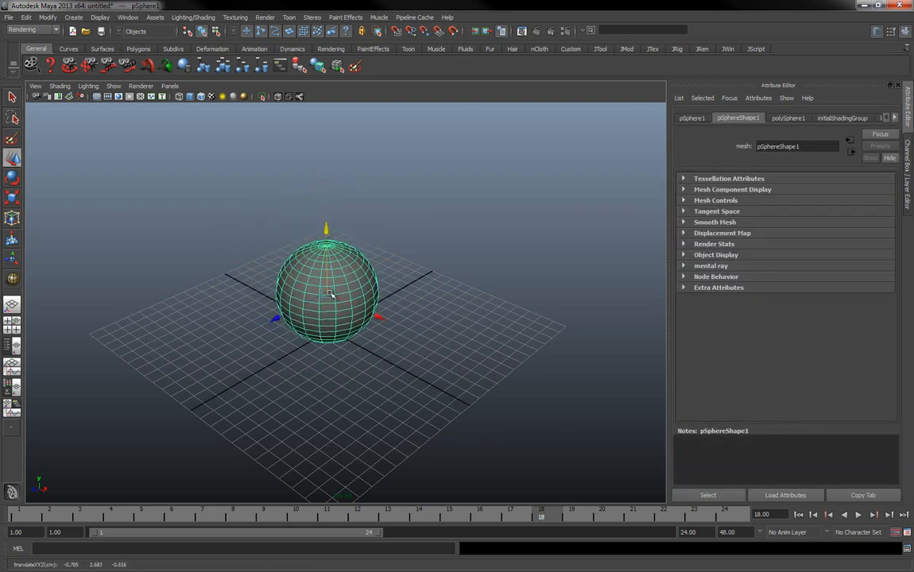
Move the sphere freely, parallel to the view, to about X -3.5, Y 1.7, Z 1.0.
left_click_drag(329, 293, 340, 268)
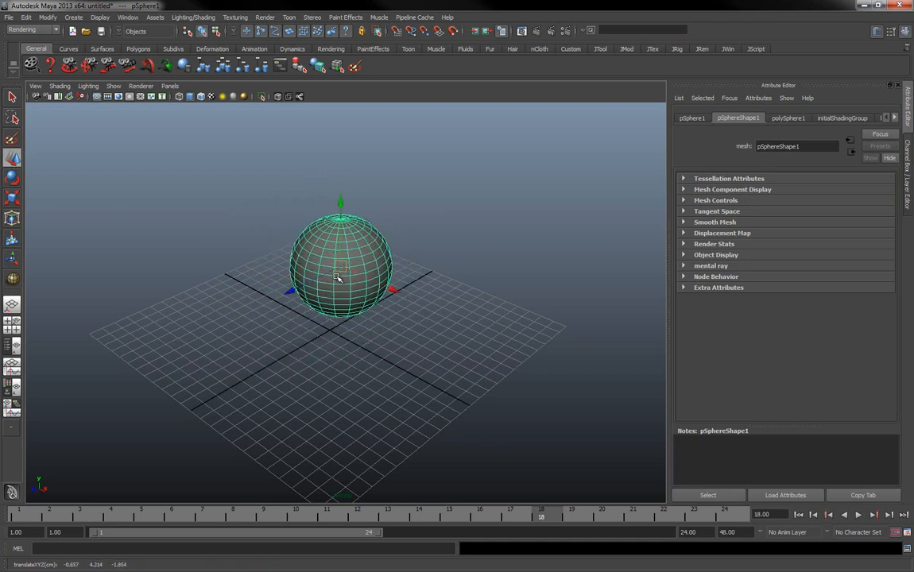
left_click_drag(340, 268, 316, 286)
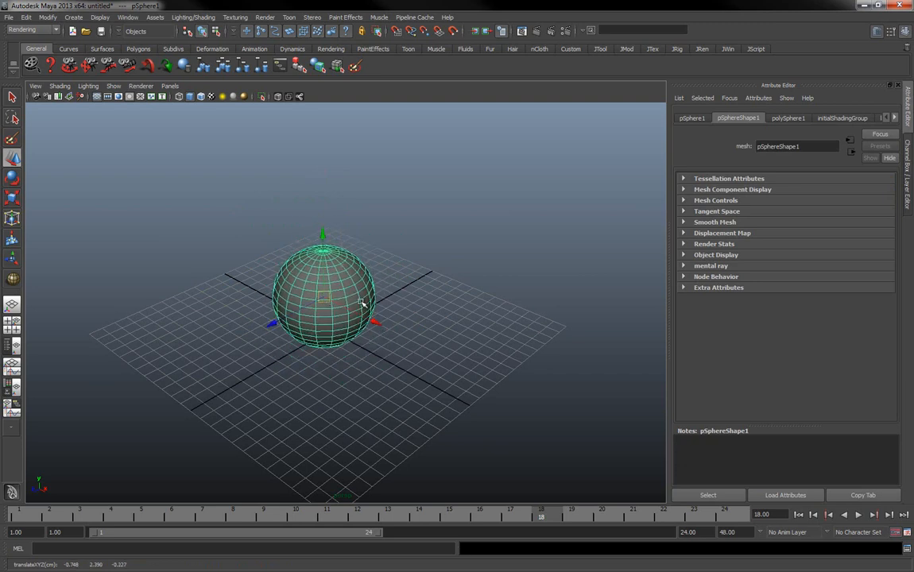
middle_click_drag(518, 237, 525, 205)
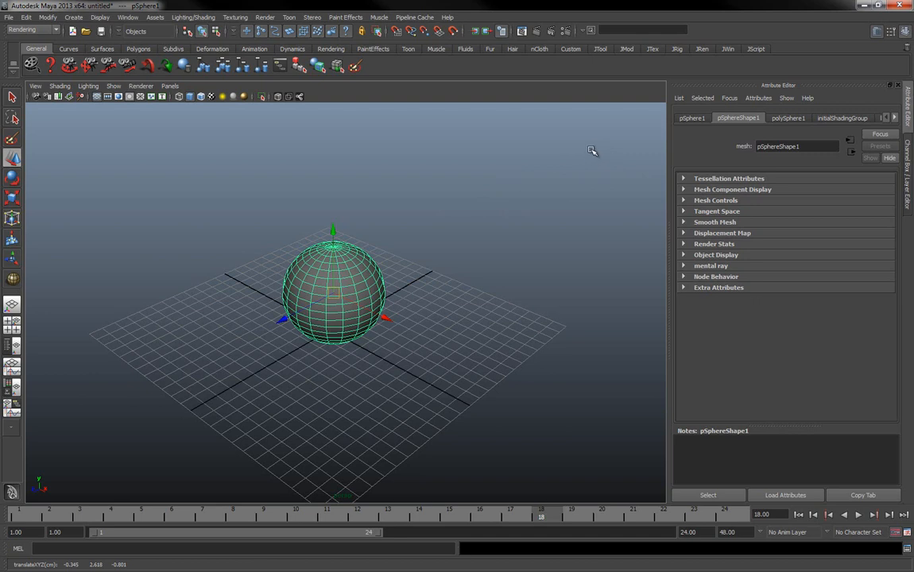
key("Insert")
middle_click_drag(592, 151, 540, 166)
key("Insert")
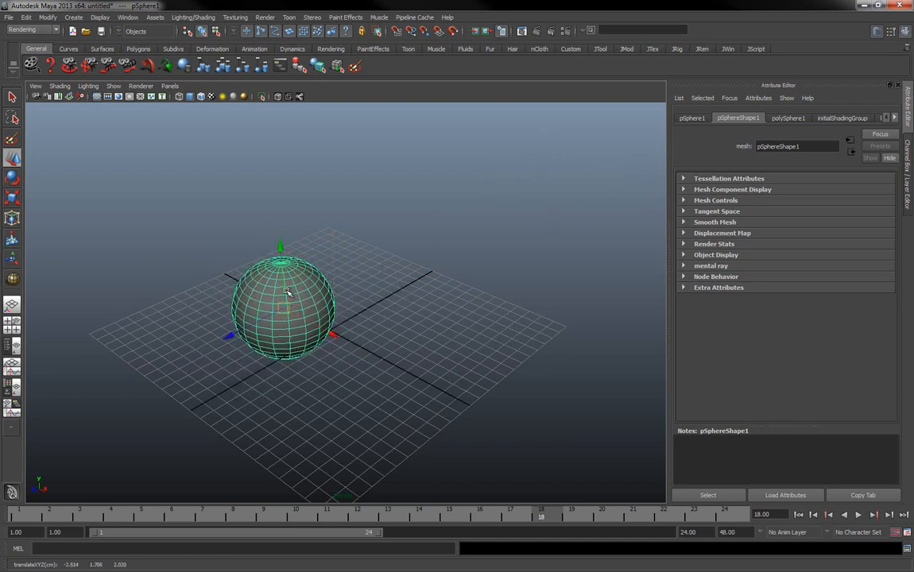
Move the sphere with one axis handle active at a time, to about X 1.3, Y 2.4, Z 3.8.
left_click(279, 246)
middle_click_drag(580, 164, 489, 159)
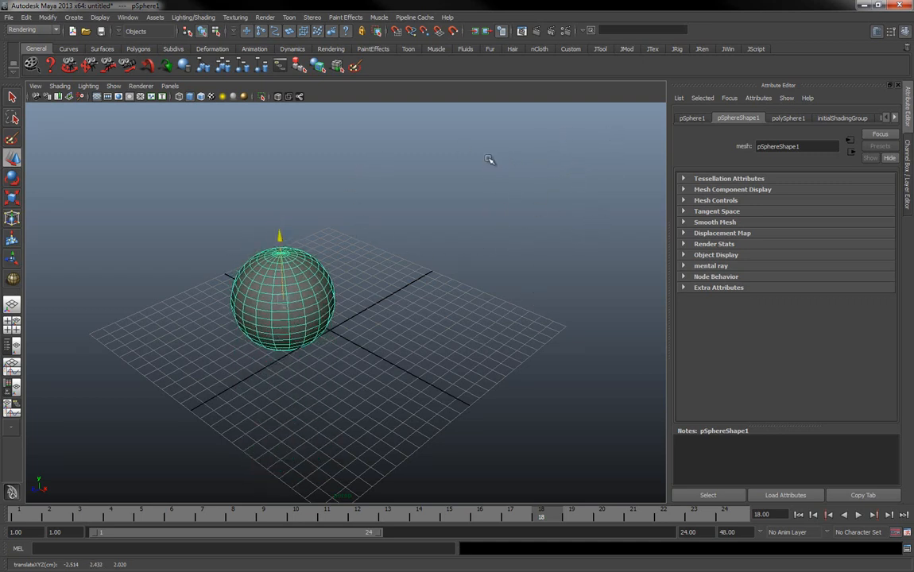
left_click(329, 326)
middle_click_drag(410, 224, 270, 352)
middle_click_drag(465, 280, 414, 301)
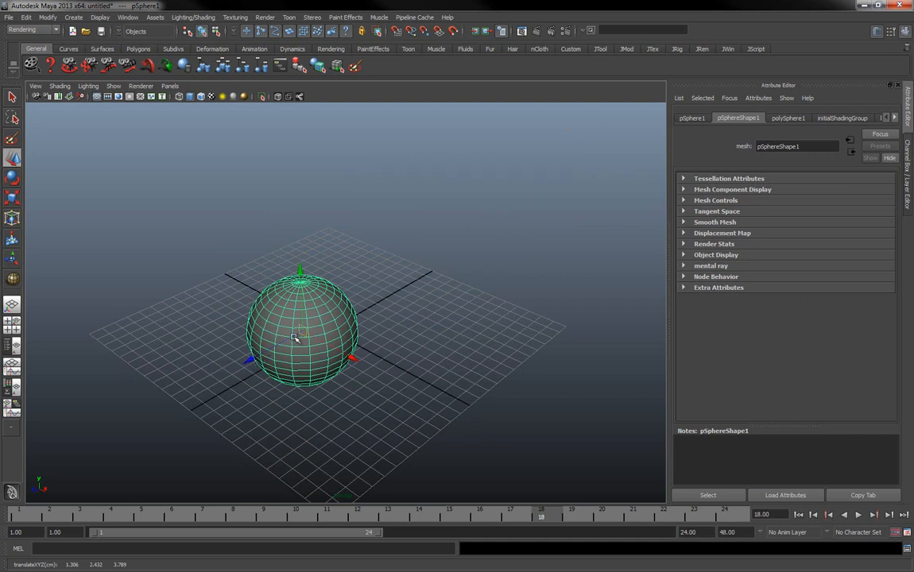
Constrain the Move manipulator's centre handle to the XY plane, perpendicular to the Z axis.
mouse_move(312, 359)
left_mouse_down("alt")
mouse_move(465, 328)
mouse_move(370, 299)
mouse_move(345, 320)
mouse_move(379, 308)
mouse_move(320, 358)
mouse_move(323, 348)
left_mouse_up("alt")
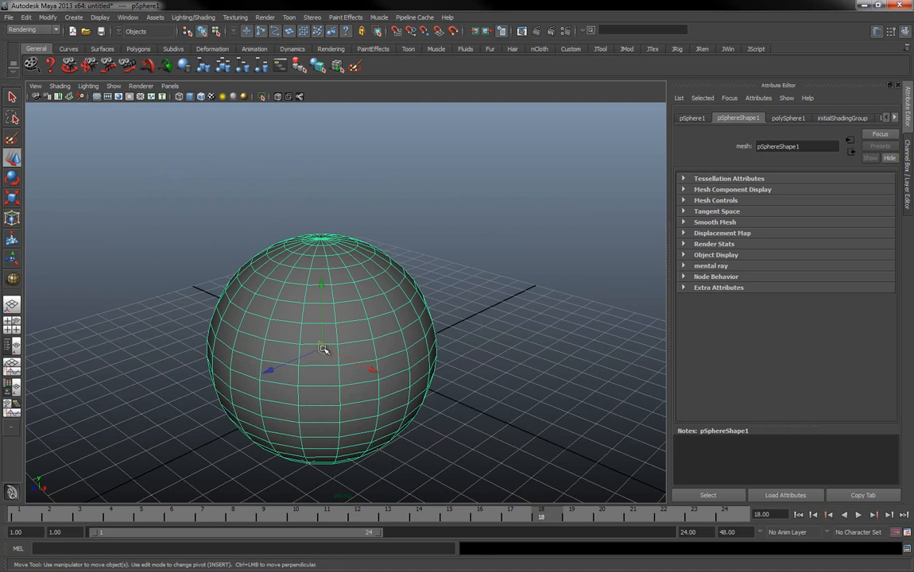
left_click(323, 348)
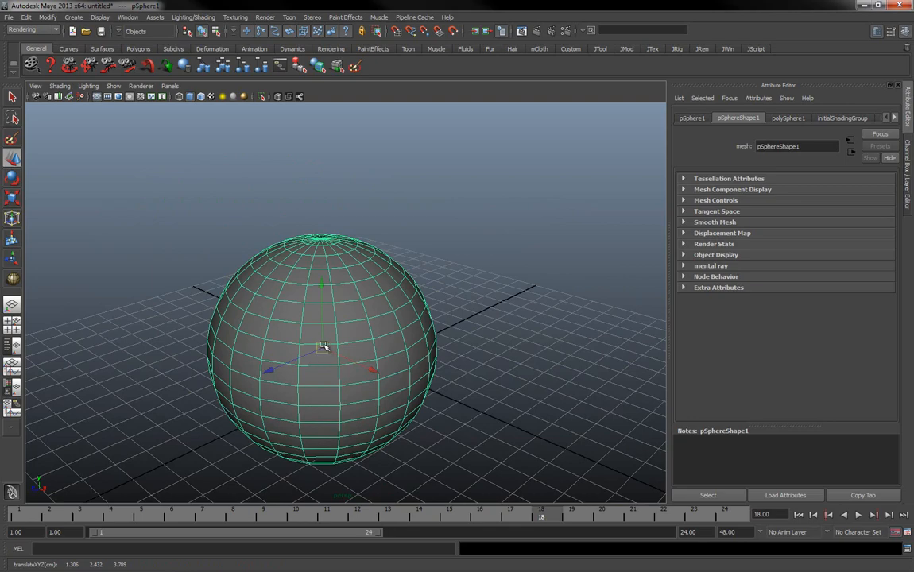
left_click_drag(302, 378, 242, 392, "alt")
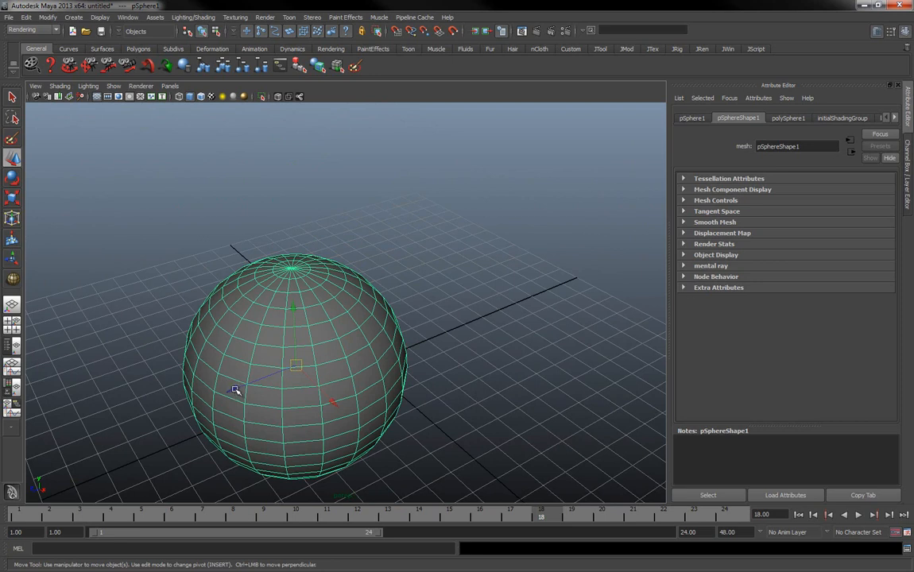
left_click(235, 392)
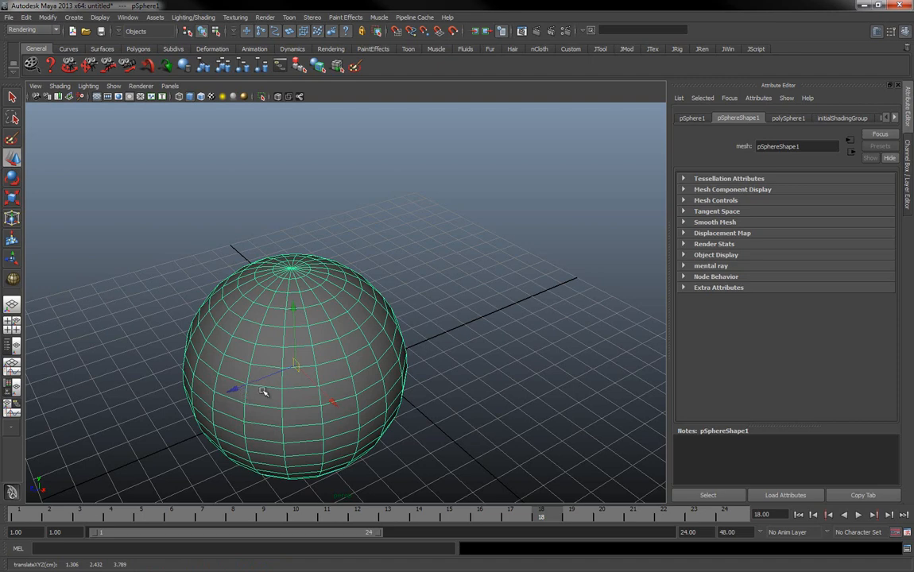
Move the sphere around within the XY plane by the centre handle, to about X 0.1, Y 2.0.
key("f")
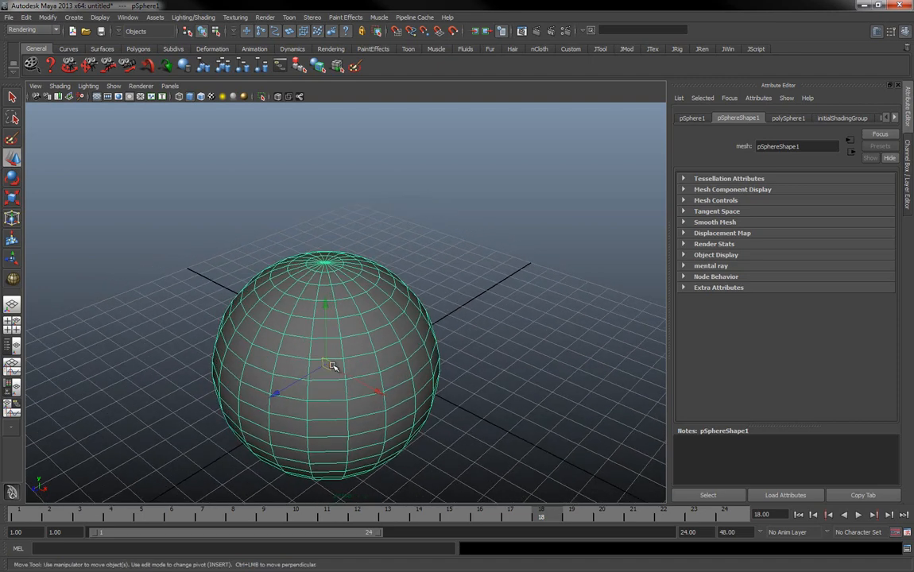
left_click_drag(325, 365, 360, 332)
right_click_drag(363, 384, 302, 391, "alt")
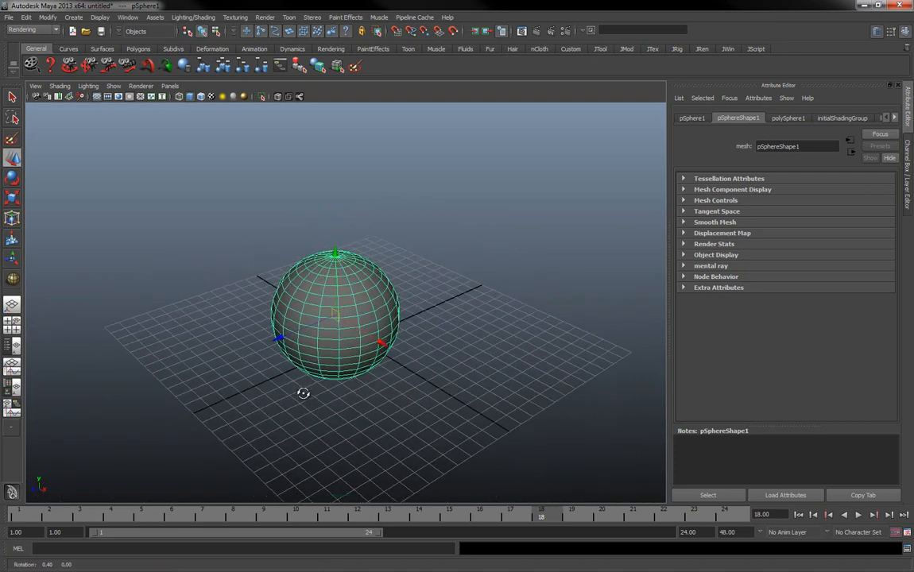
left_click_drag(302, 392, 274, 388, "alt")
left_click_drag(323, 312, 276, 352)
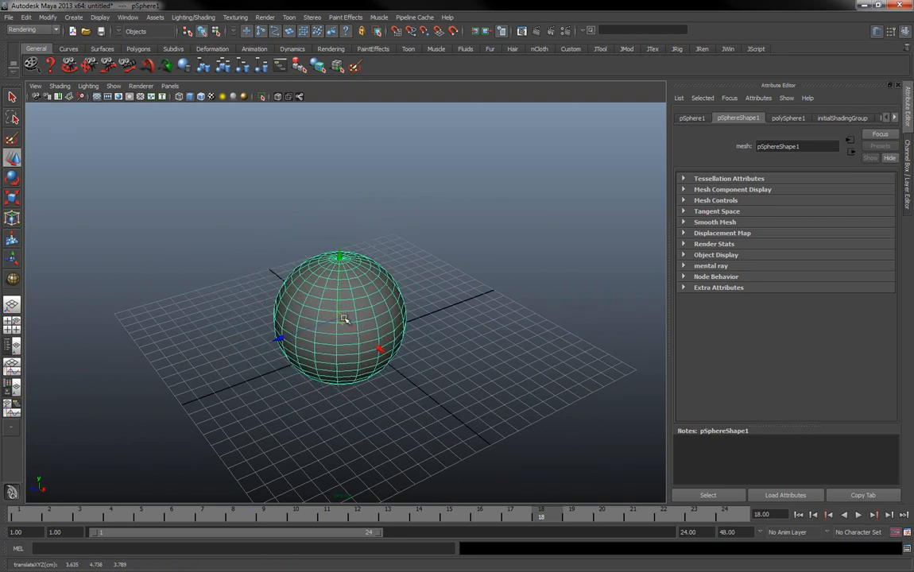
left_click_drag(340, 317, 390, 335)
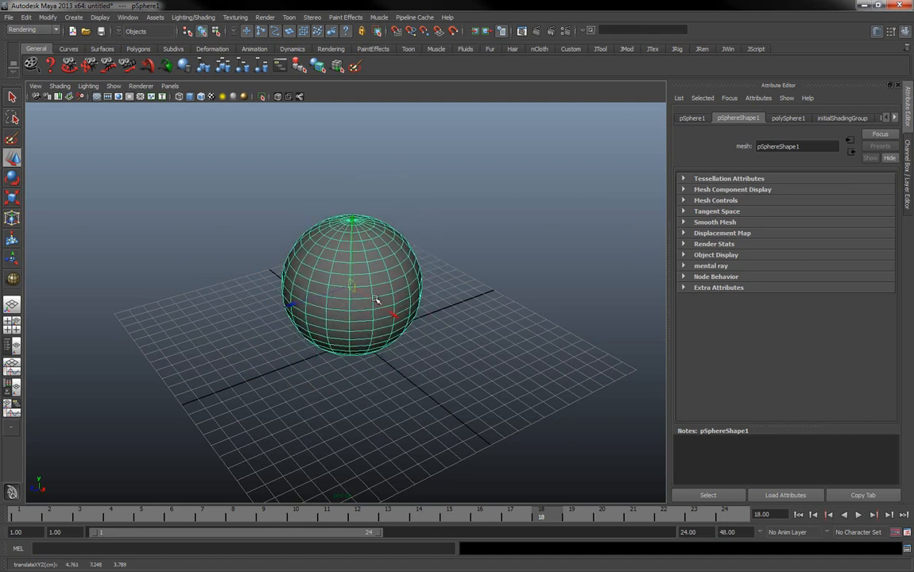
left_click_drag(352, 284, 356, 337)
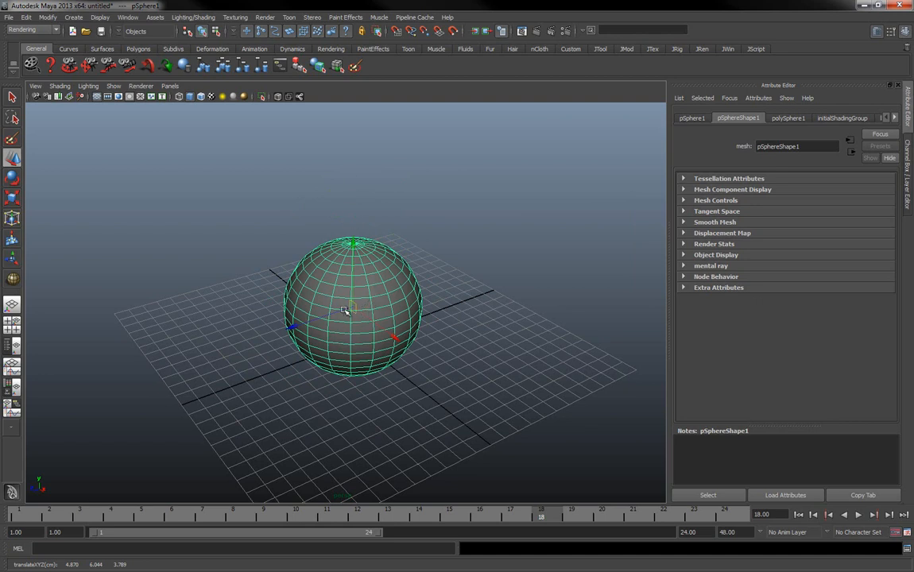
left_click_drag(353, 306, 309, 332)
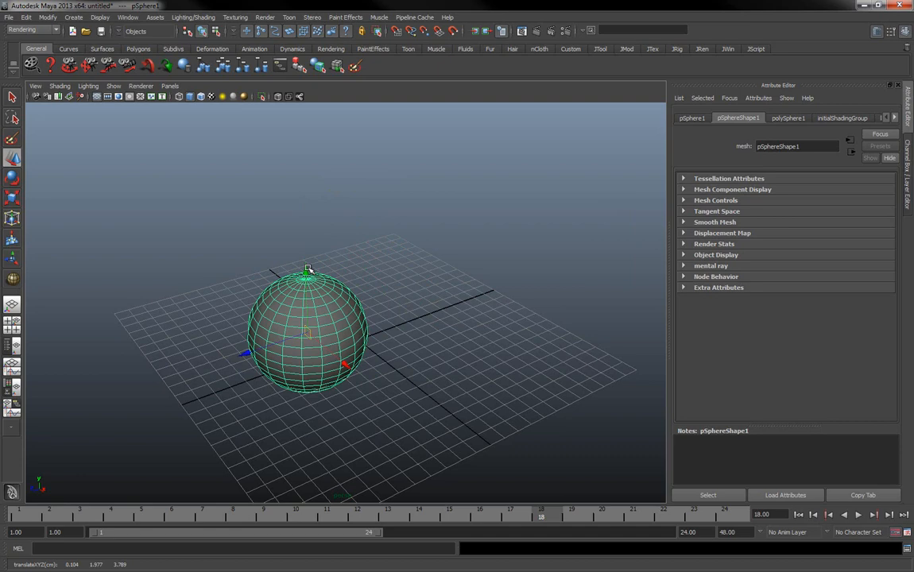
Move the sphere within the XZ and YZ planes, and place it freely at about X 4.5, Y 4.8, Z 3.4.
left_click_drag(274, 304, 293, 318)
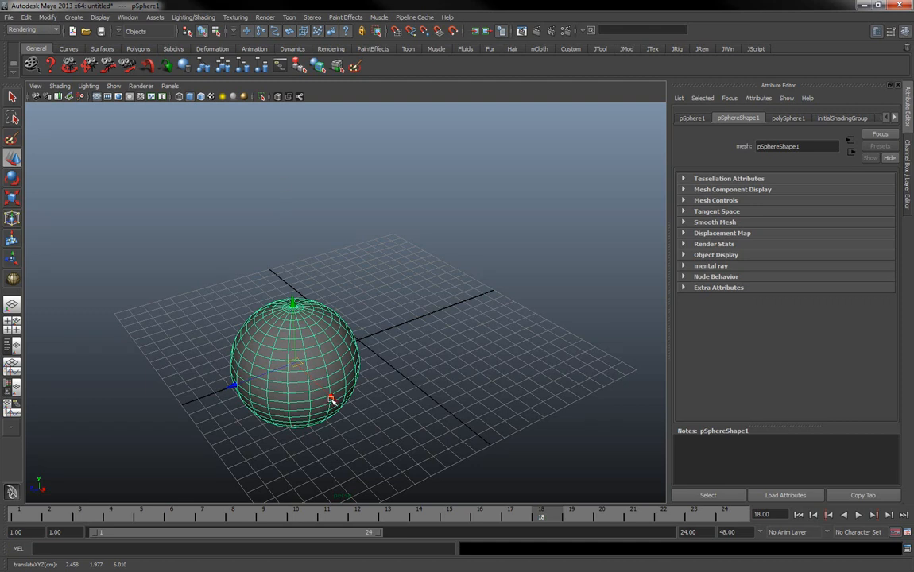
left_click_drag(298, 362, 288, 328)
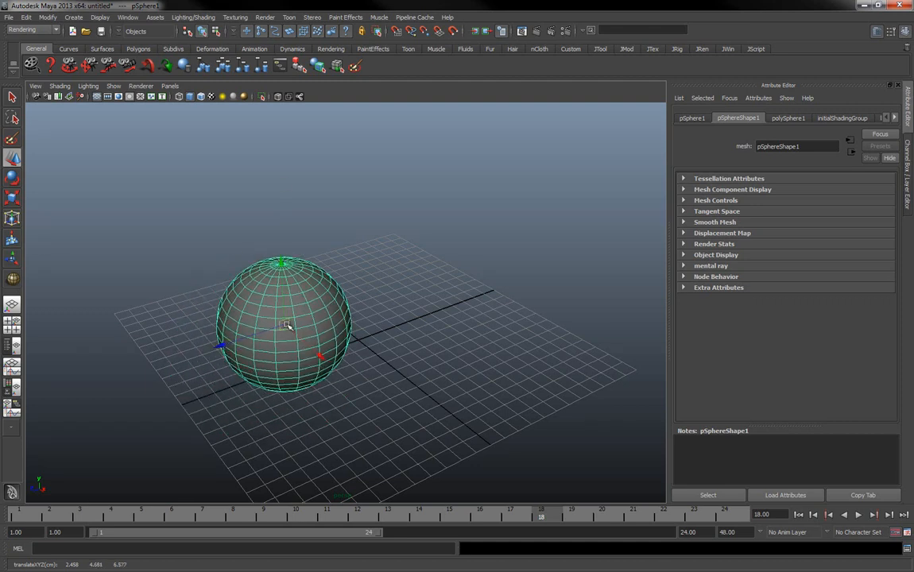
left_click_drag(288, 326, 355, 322)
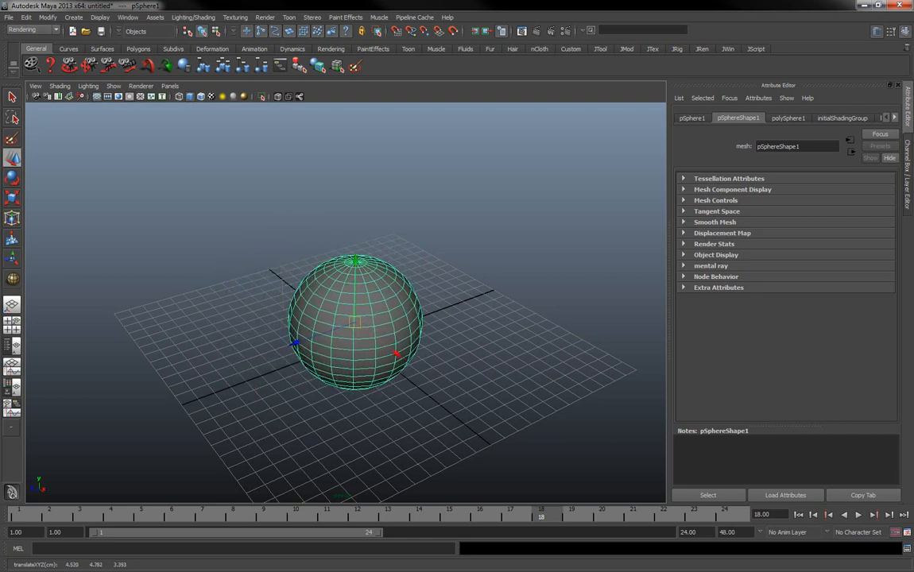
Rotate the sphere back and forth about its Y axis with the Rotate tool, to about 49 degrees.
left_click(12, 179)
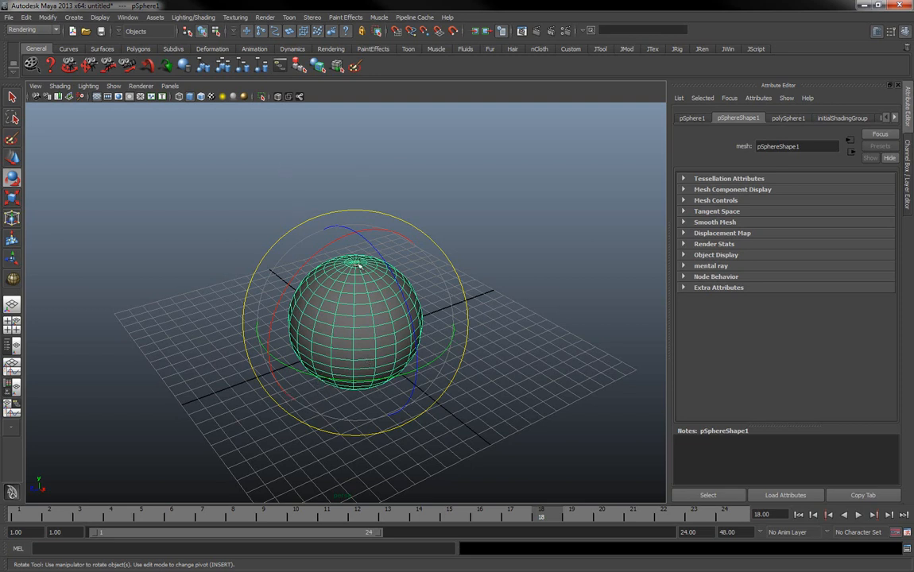
left_click(290, 367)
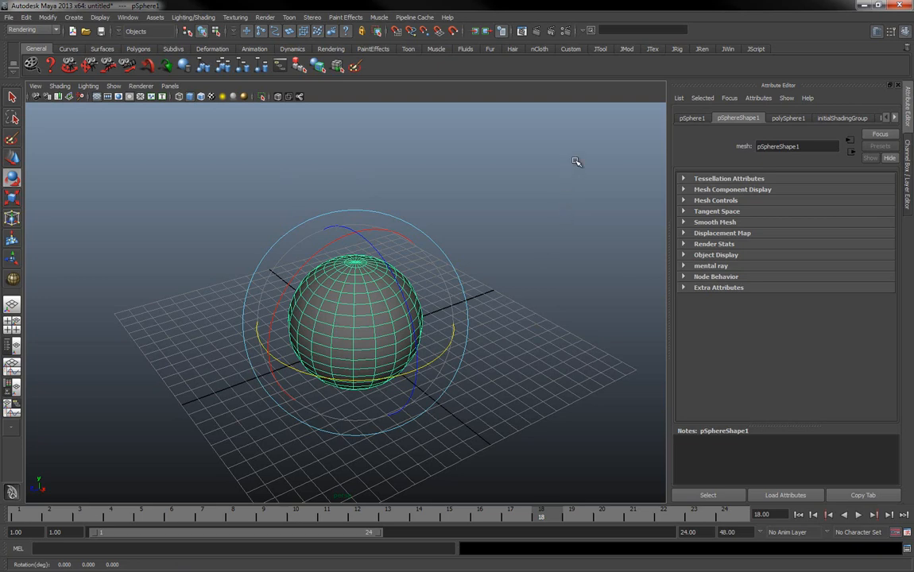
middle_click_drag(576, 162, 371, 348)
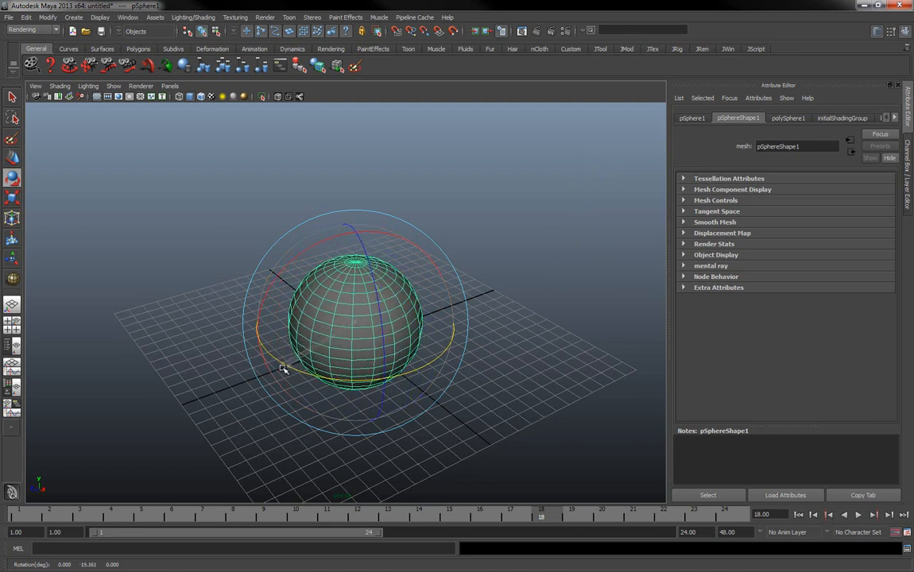
left_click_drag(303, 370, 432, 357)
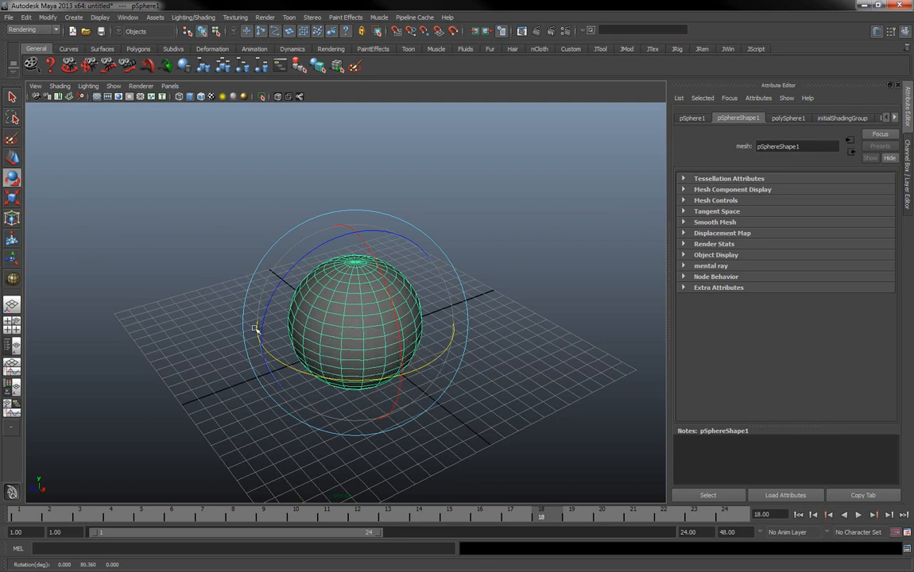
left_click_drag(348, 381, 299, 376)
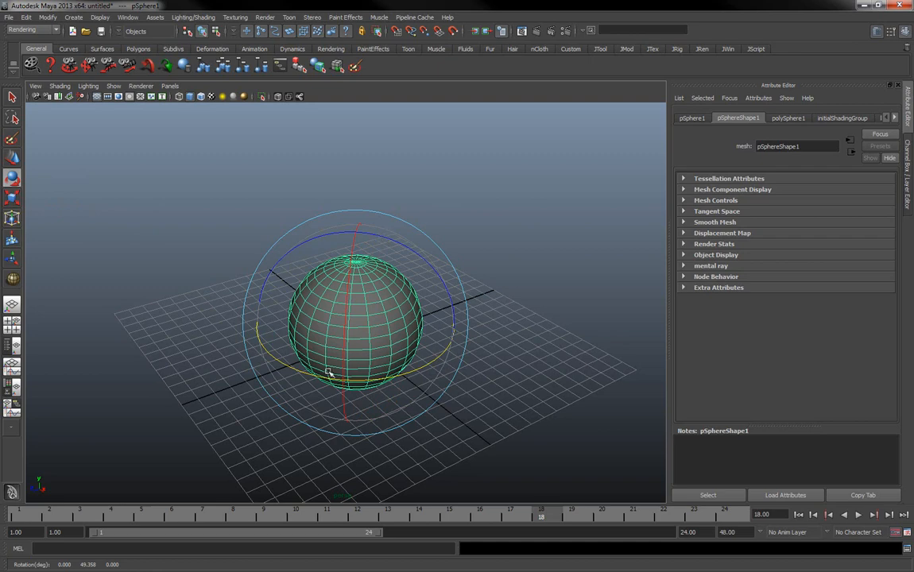
Rotate the sphere about its Y and Z axes from several viewing angles, to about X -7, Y 53, Z -43 degrees.
left_click_drag(266, 350, 269, 376)
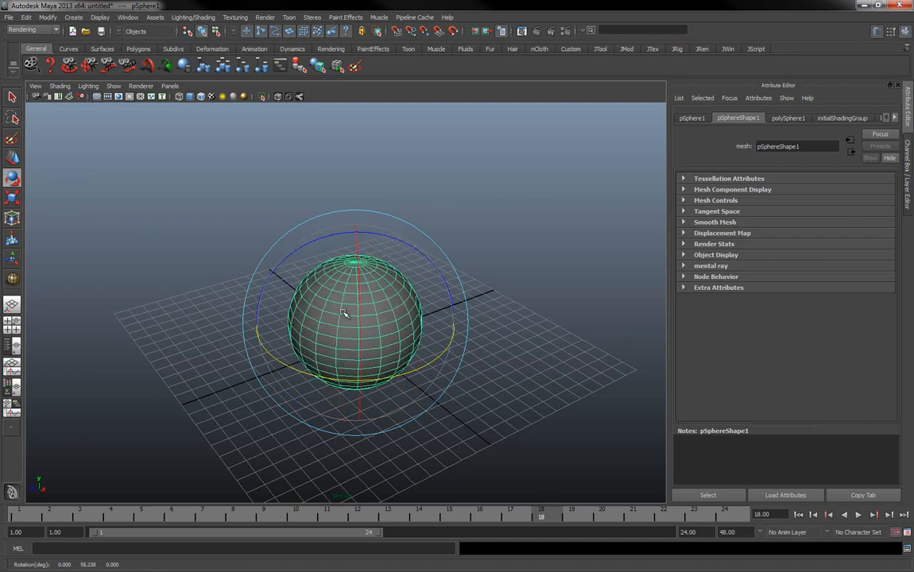
left_click_drag(346, 237, 319, 229)
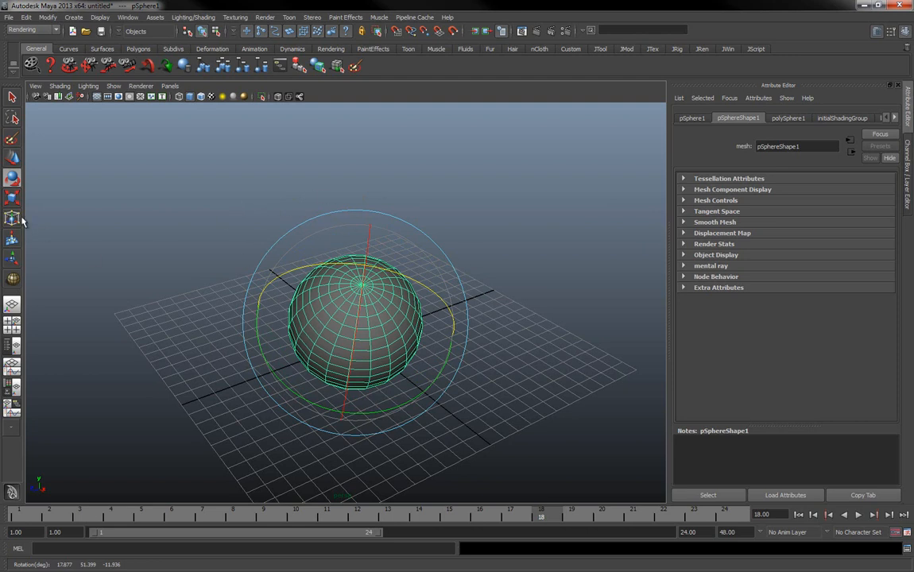
left_click(13, 178)
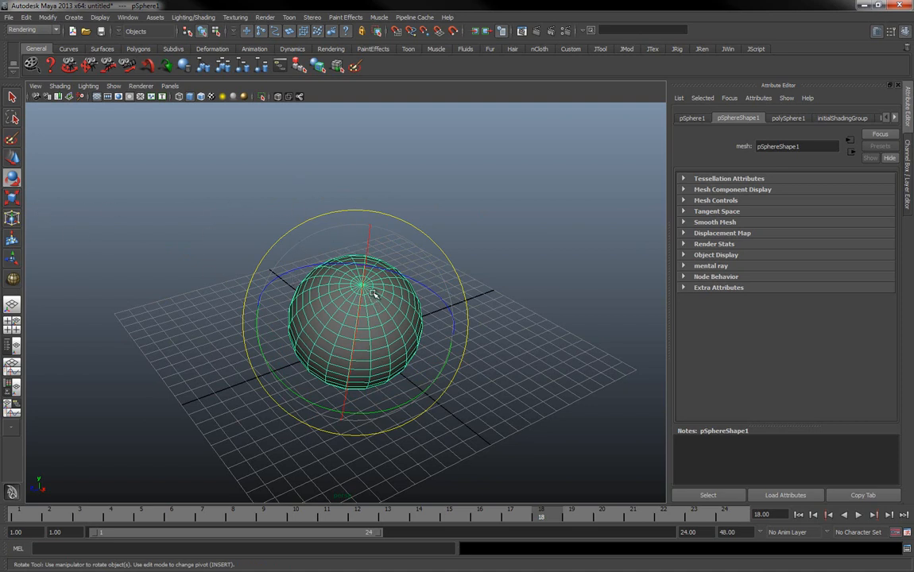
left_click_drag(514, 284, 294, 270, "alt")
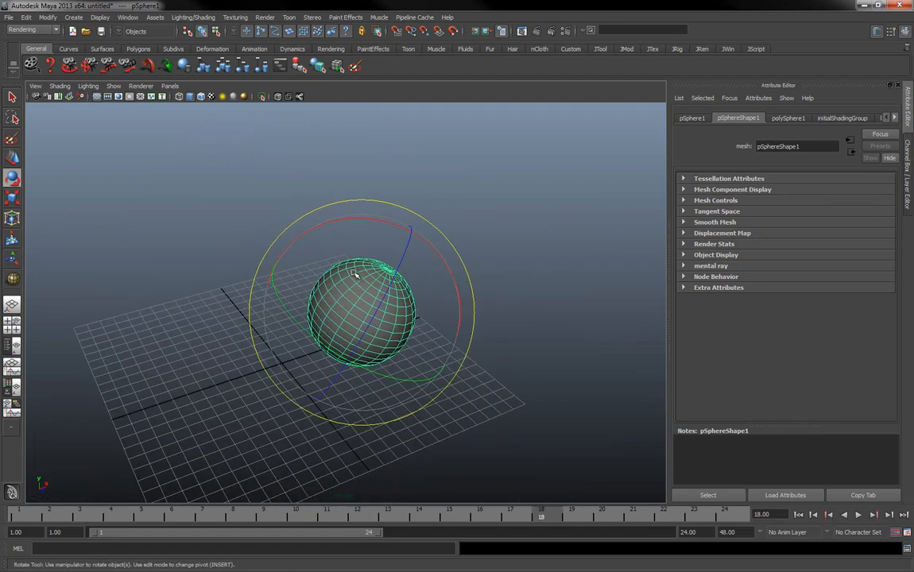
left_click_drag(339, 308, 256, 263, "alt")
left_click_drag(311, 307, 382, 304, "alt")
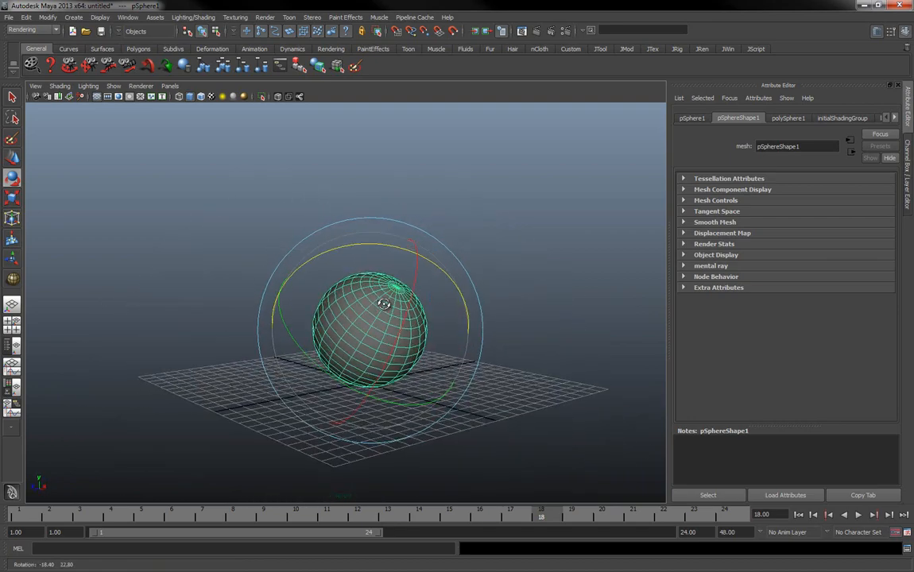
Rotate the sphere parallel to the view plane with the manipulator's outer ring, to about X -41, Y -64, Z -50 degrees.
left_click(401, 232)
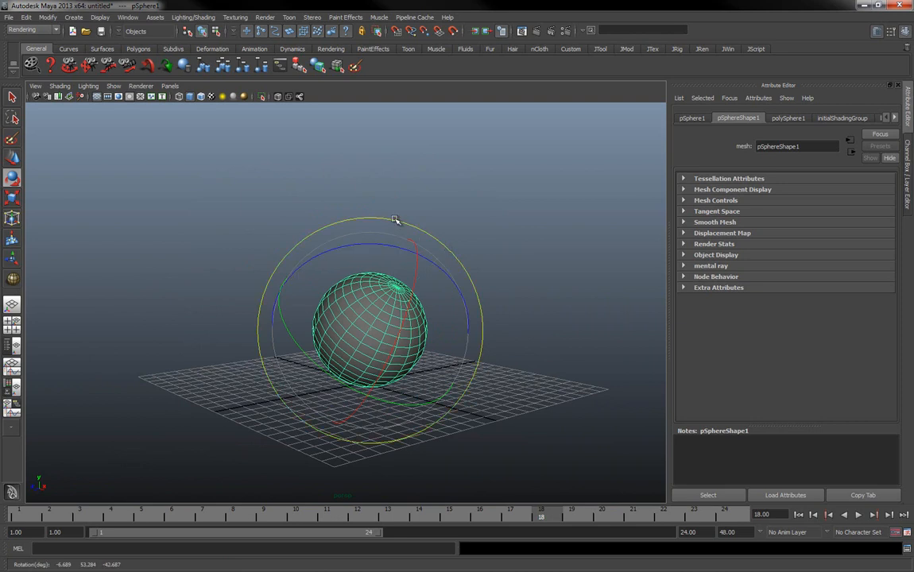
left_click_drag(397, 220, 441, 300)
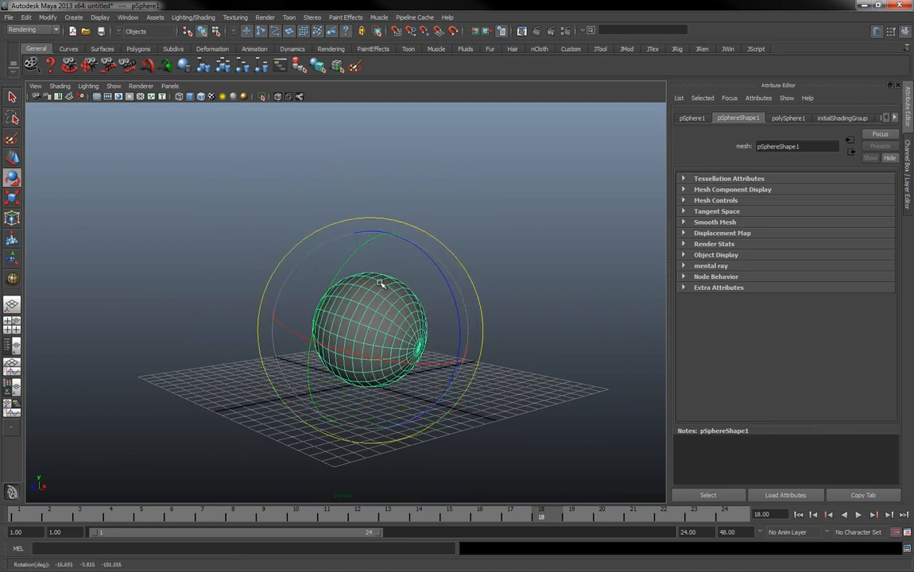
left_click_drag(435, 314, 489, 328, "alt")
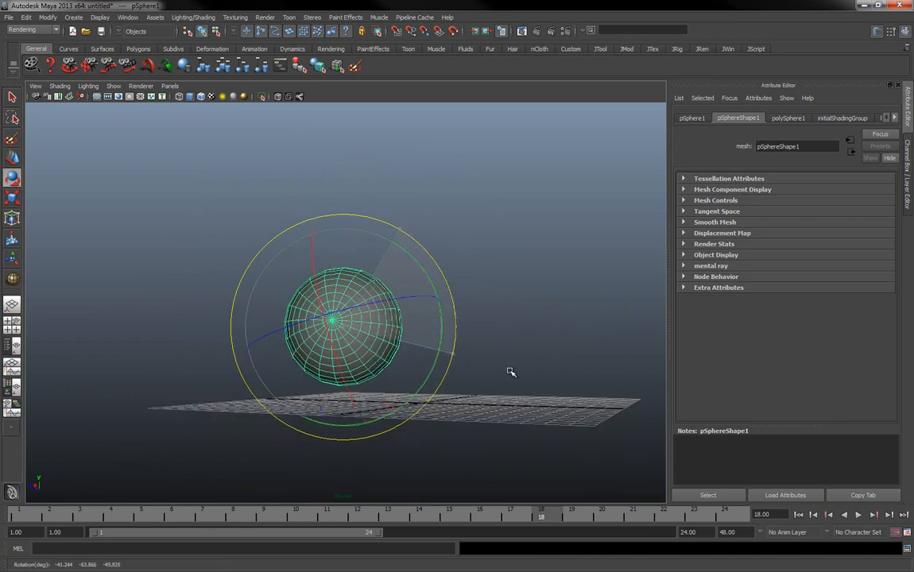
From a higher viewing angle, spin the sphere with the outer rotation ring, to about X -81, Y -56, Z -17 degrees.
left_click_drag(511, 372, 334, 420, "alt")
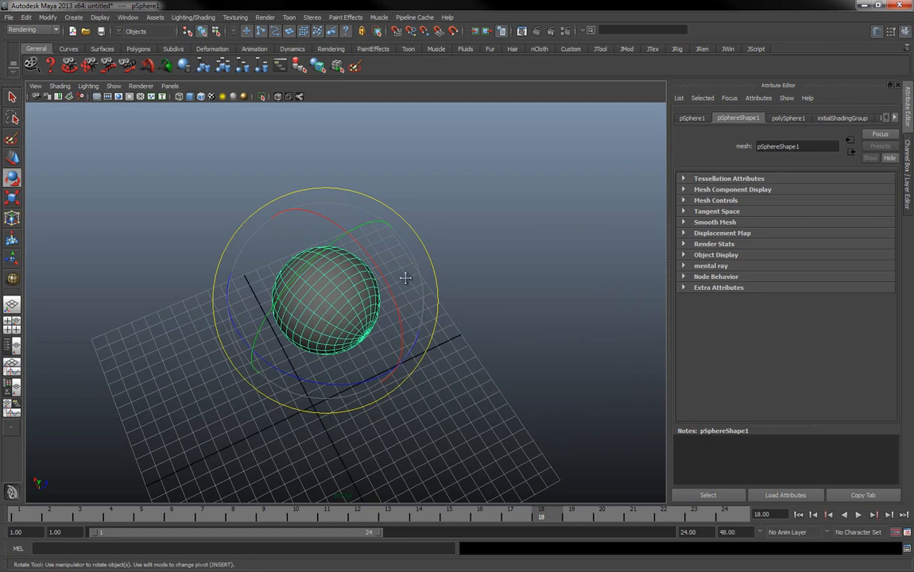
middle_click_drag(405, 277, 407, 299, "alt")
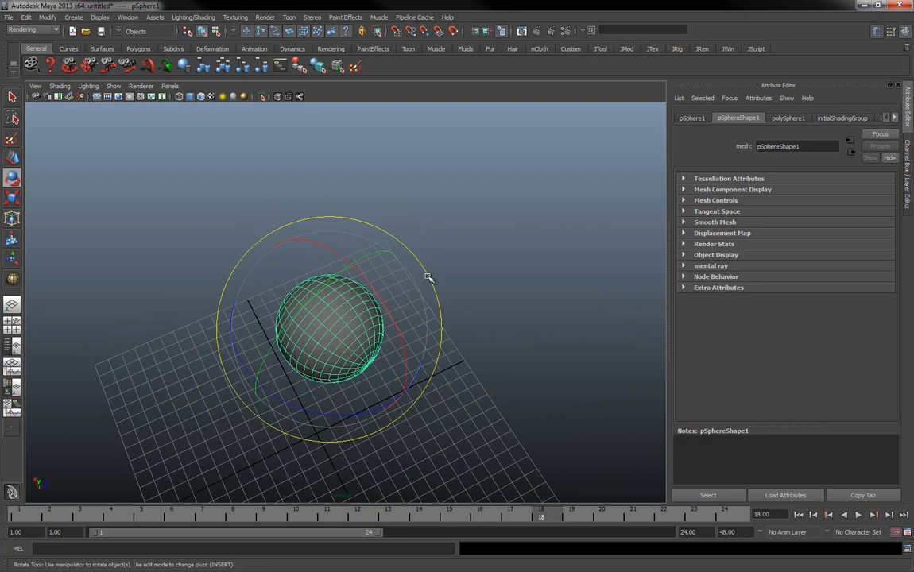
left_click_drag(427, 277, 321, 336)
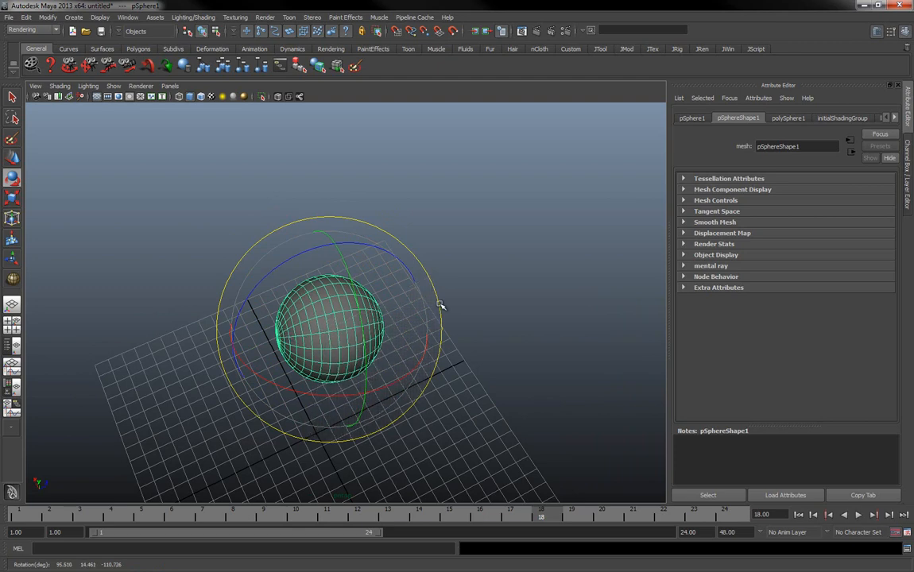
left_click_drag(441, 304, 382, 415)
left_click_drag(410, 407, 235, 297)
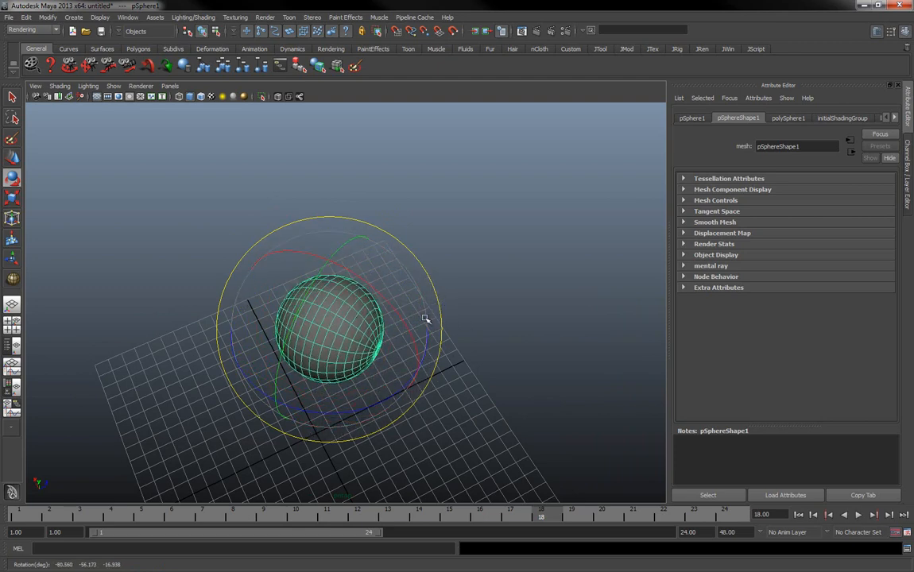
Rotate the sphere about its X axis to about 21 degrees, and with the outer ring to about X 22, Y 3, Z -94.
left_click_drag(339, 215, 440, 204)
left_click(390, 192)
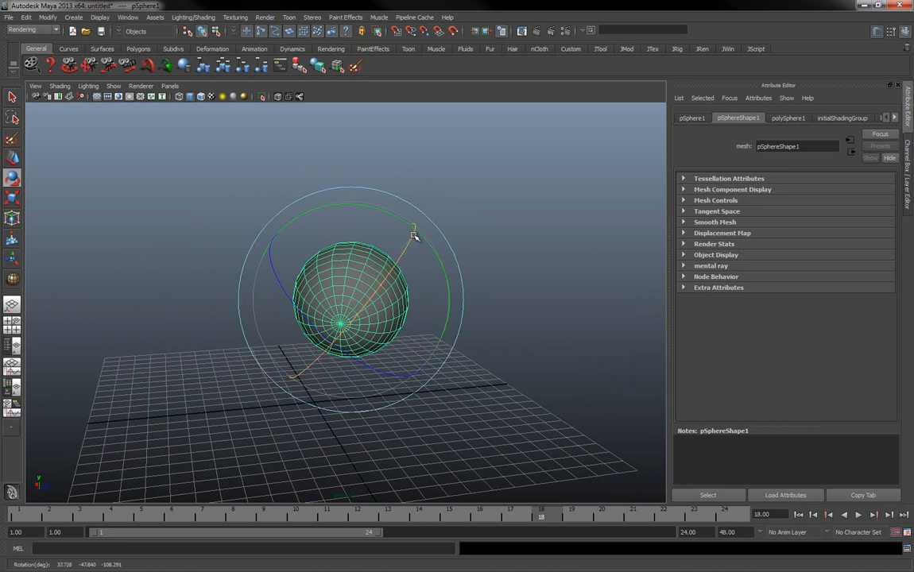
left_click_drag(412, 232, 407, 251)
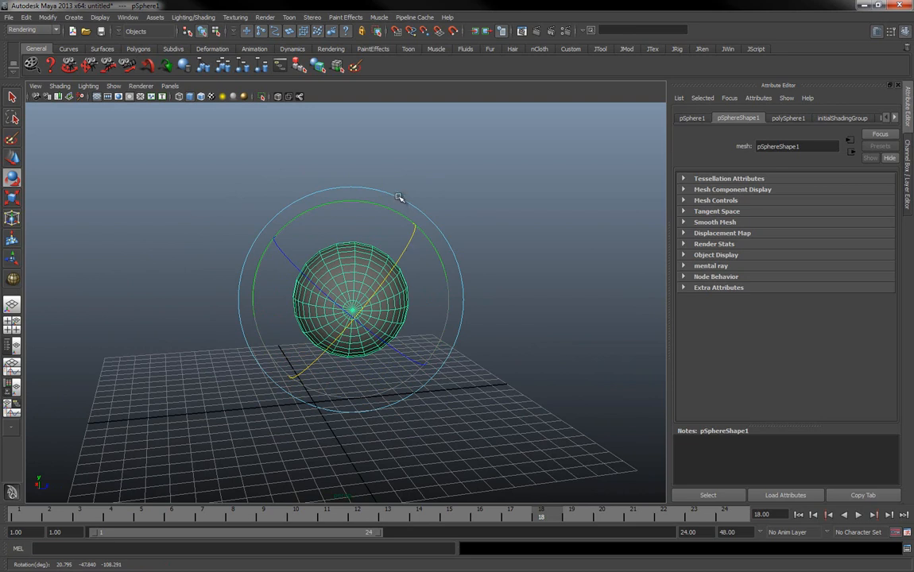
left_click_drag(399, 198, 325, 233)
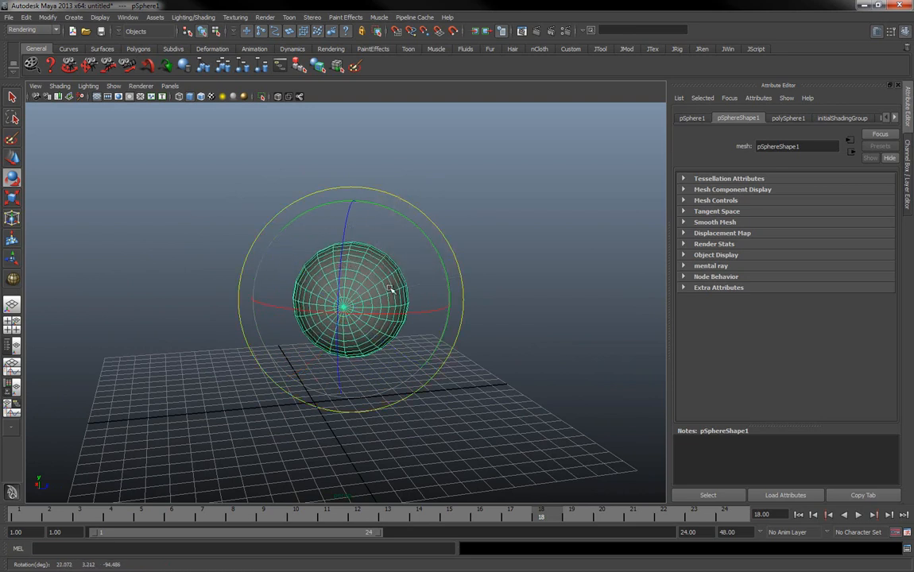
Try scaling the sphere along its Y axis to about 0.39 with the Scale tool, and undo it.
left_click_drag(312, 305, 242, 325, "alt")
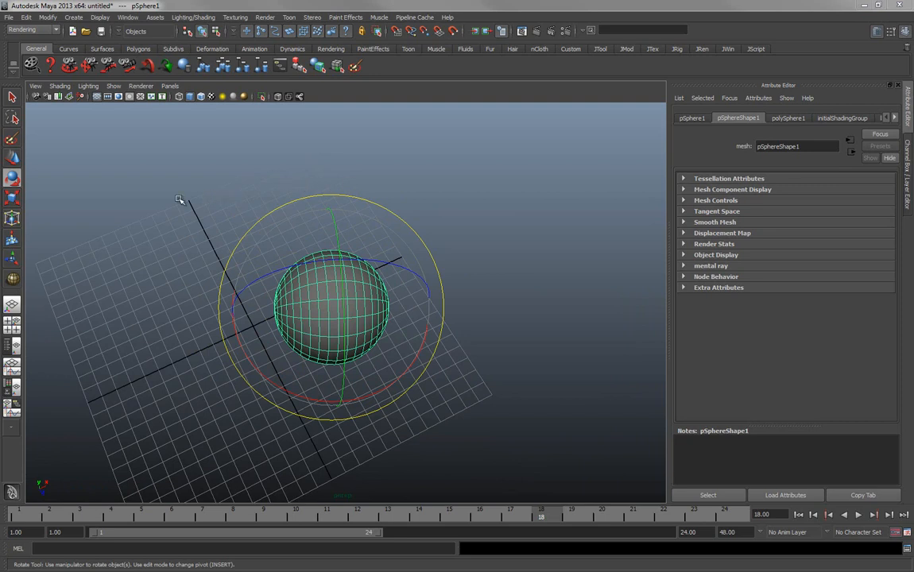
left_click(13, 201)
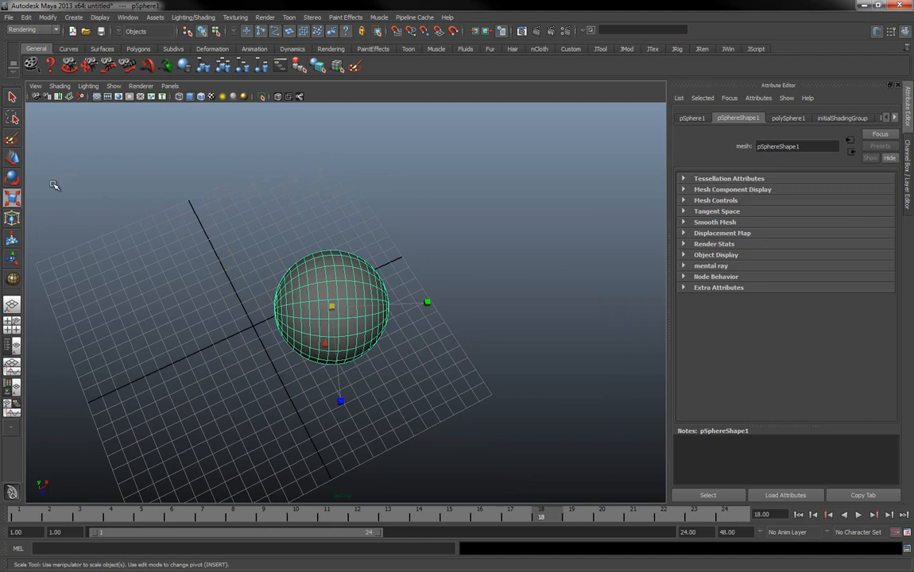
left_click_drag(239, 288, 313, 270, "alt")
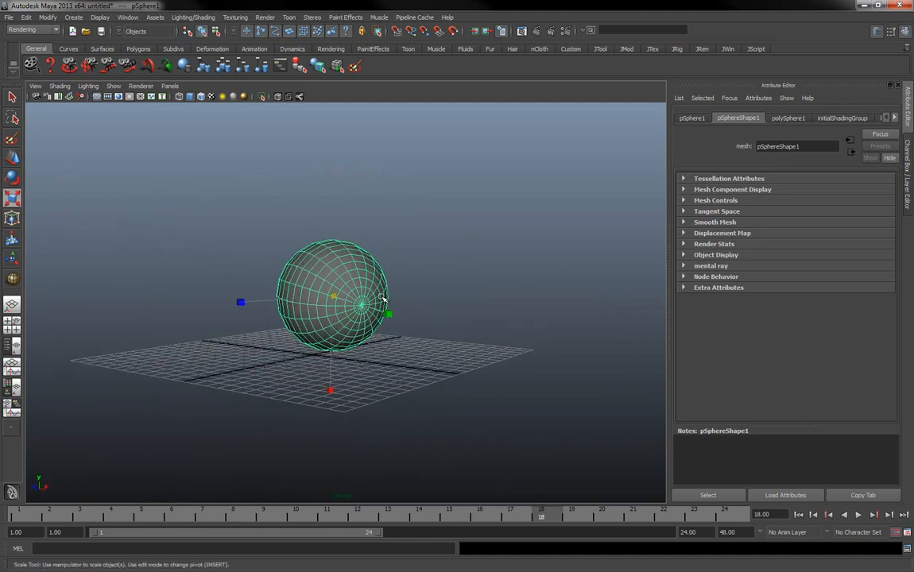
left_click_drag(390, 317, 351, 299)
key("ctrl+z")
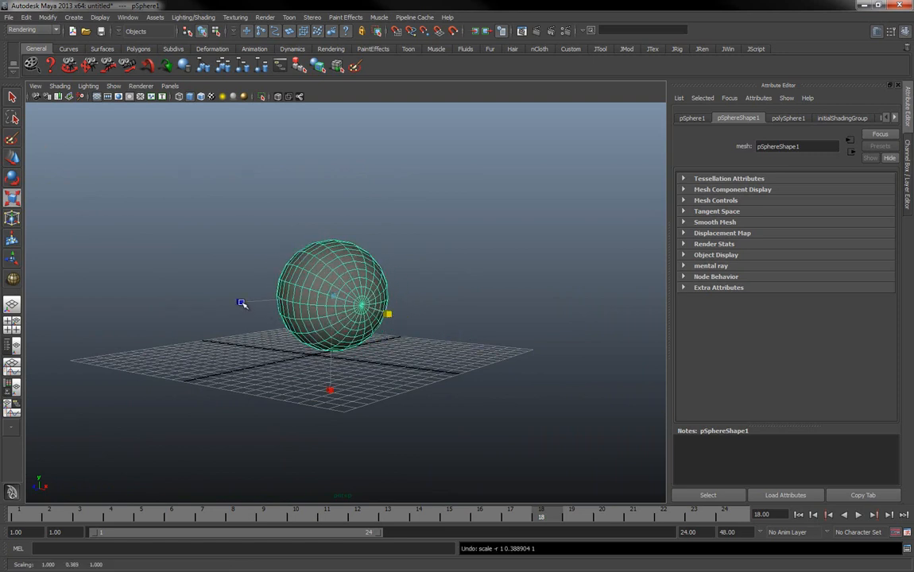
Try scaling the sphere along its Z axis and along its X axis, undoing each change.
left_click_drag(240, 302, 191, 316)
key("ctrl+z")
left_click(329, 390)
middle_click_drag(334, 447, 332, 373)
key("ctrl+z")
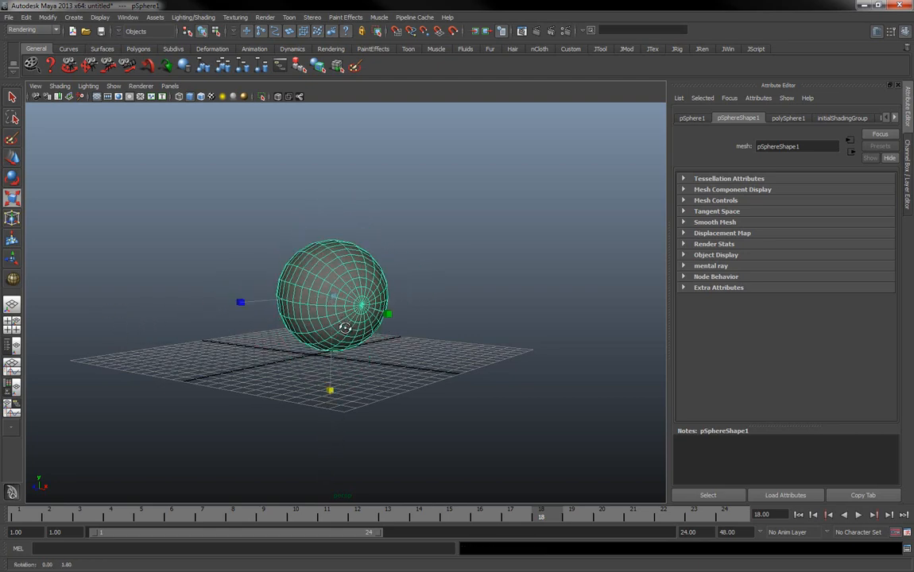
Rotate the sphere freely with the Rotate tool so its pole faces upward toward the camera.
left_click_drag(349, 374, 357, 337, "alt")
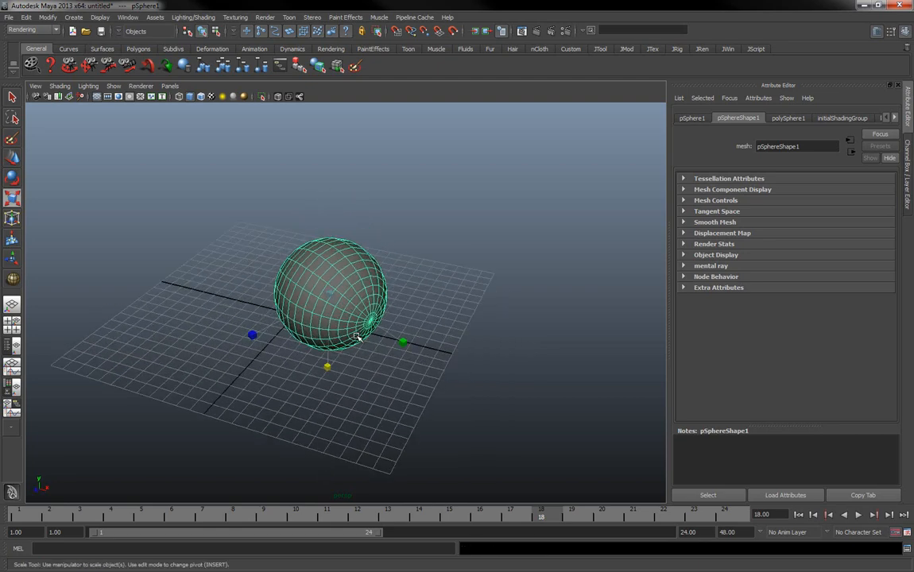
left_click(12, 176)
left_click_drag(354, 290, 306, 218)
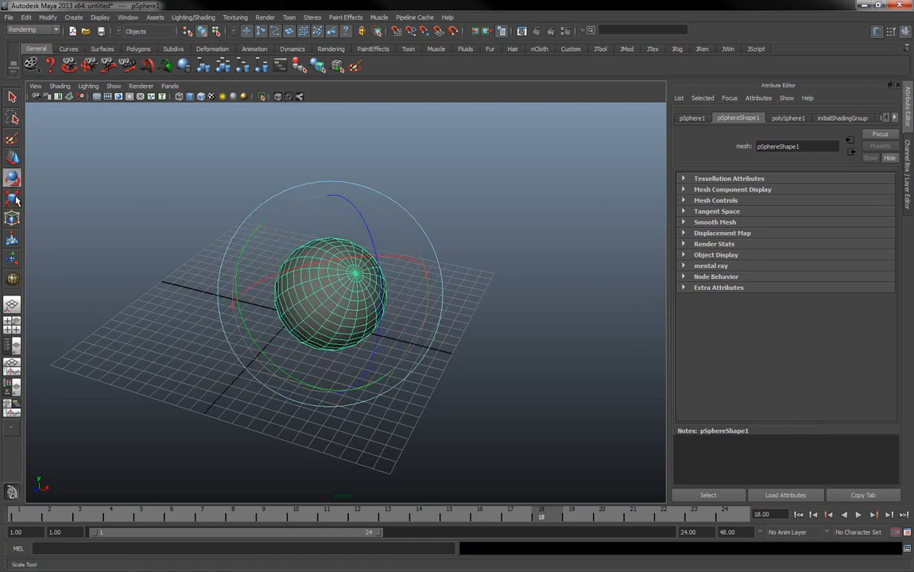
Try scaling the newly rotated sphere along its Y axis to about 0.33, and undo it.
key("r")
left_click_drag(378, 255, 358, 290)
key("ctrl+z")
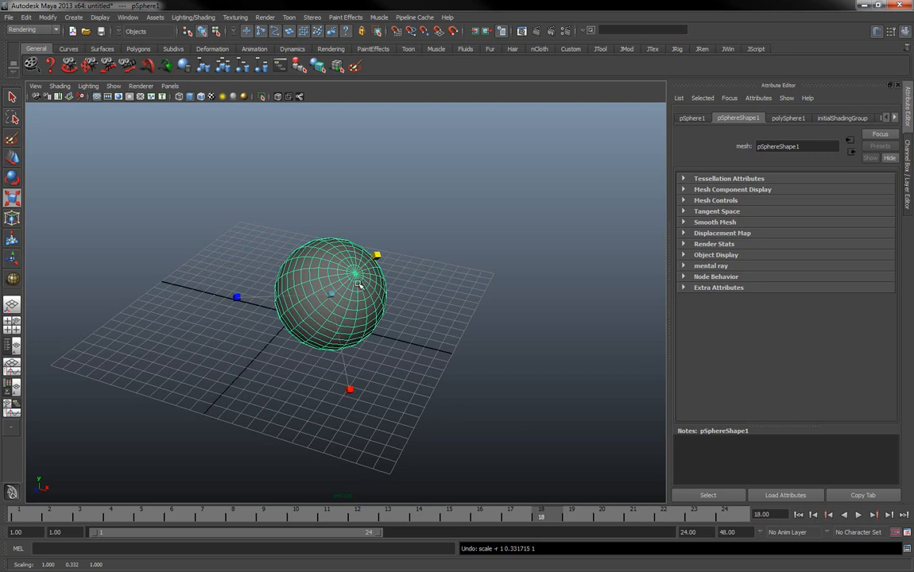
Rotate the sphere freely once more and try its Y-axis handle with the Move tool.
left_click(13, 177)
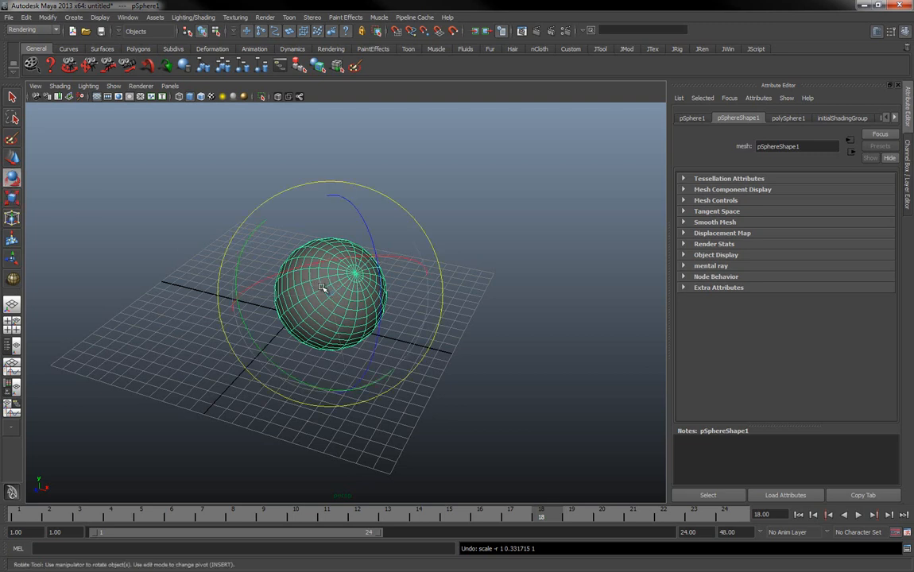
left_click_drag(291, 259, 92, 238)
left_click(12, 158)
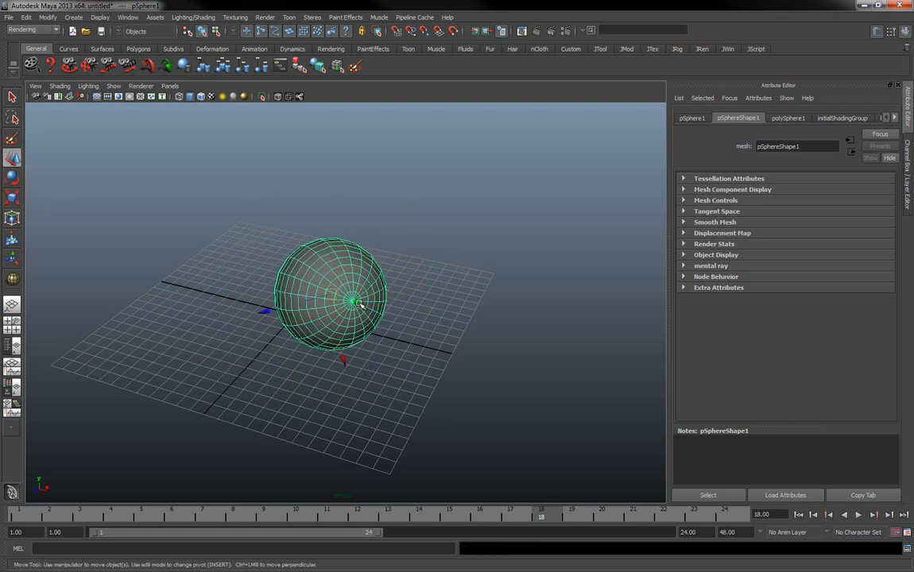
left_click_drag(353, 301, 354, 263)
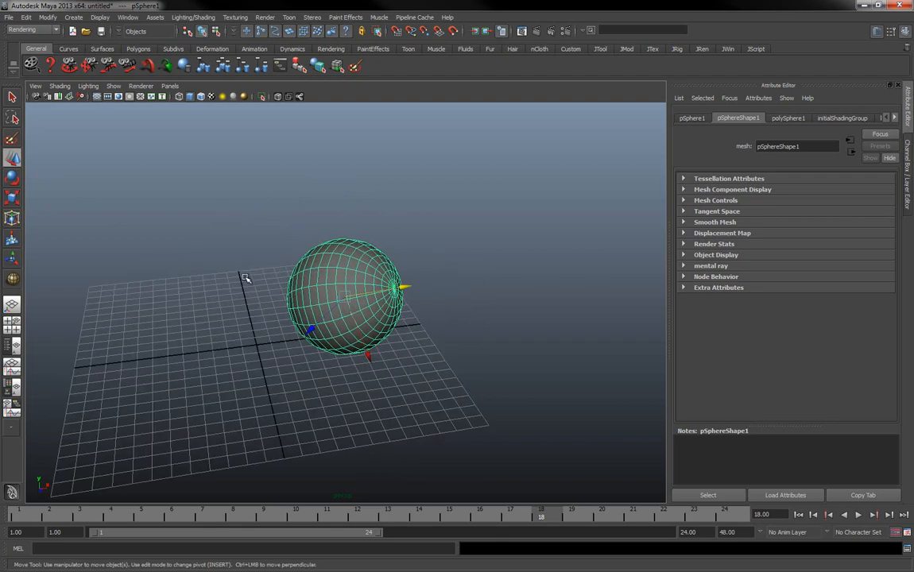
Deselect and reselect the sphere, and rotate it freely with the Rotate tool until its pole points down.
left_click(226, 254)
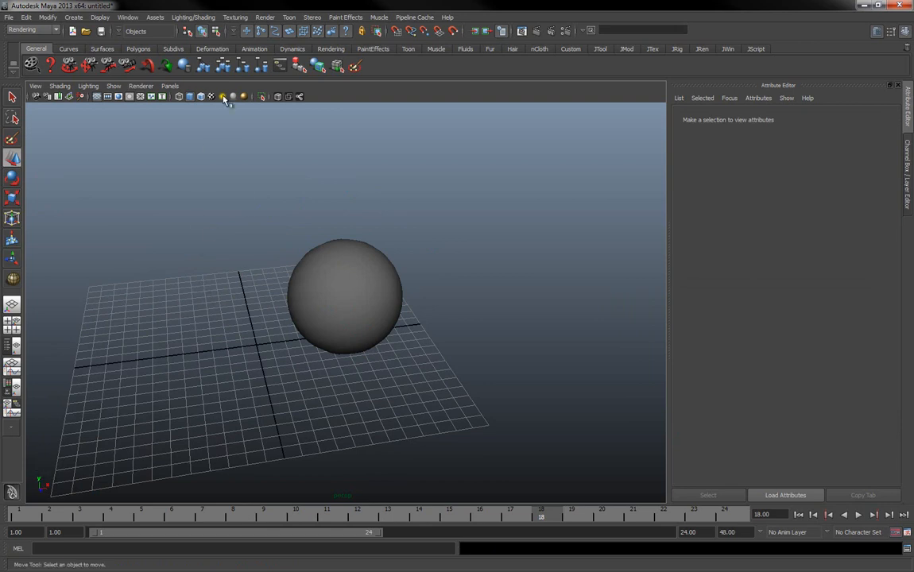
left_click(340, 282)
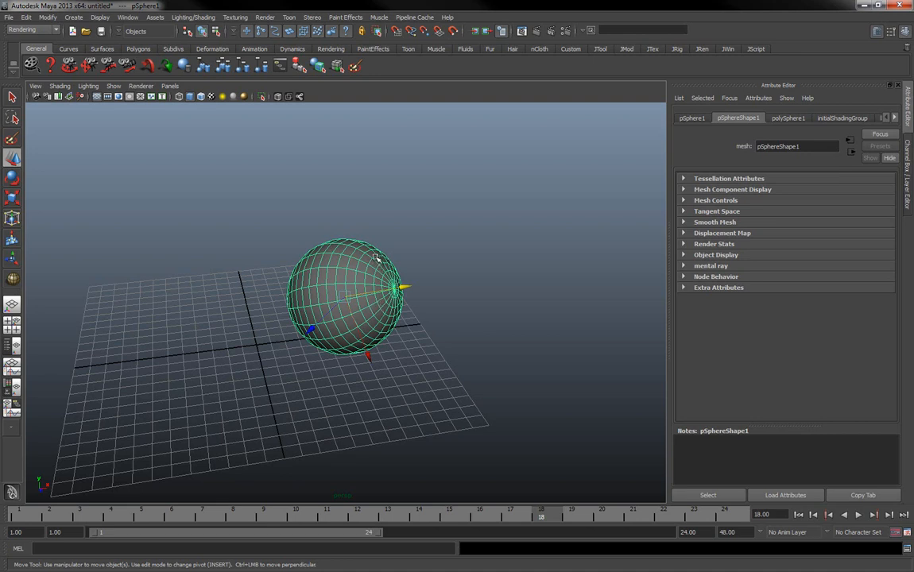
key("e")
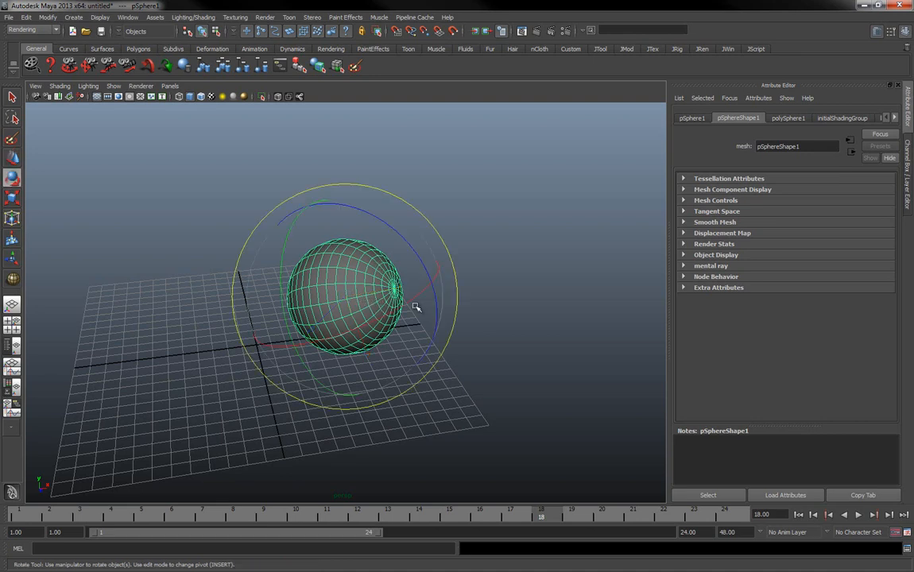
left_click_drag(375, 278, 326, 234)
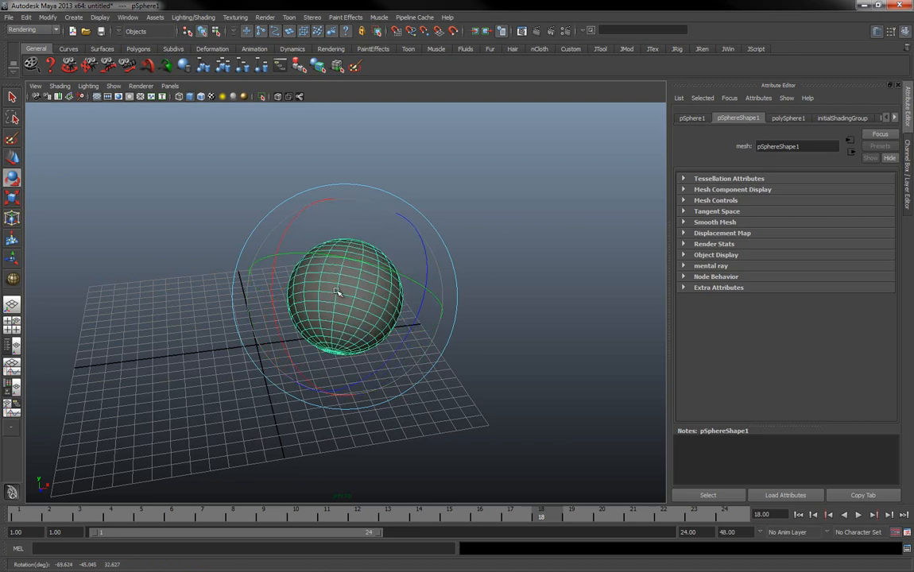
Switch the sphere to the Move tool and back to the Rotate tool, and turn it slightly.
key("w")
left_click_drag(424, 298, 400, 265, "alt")
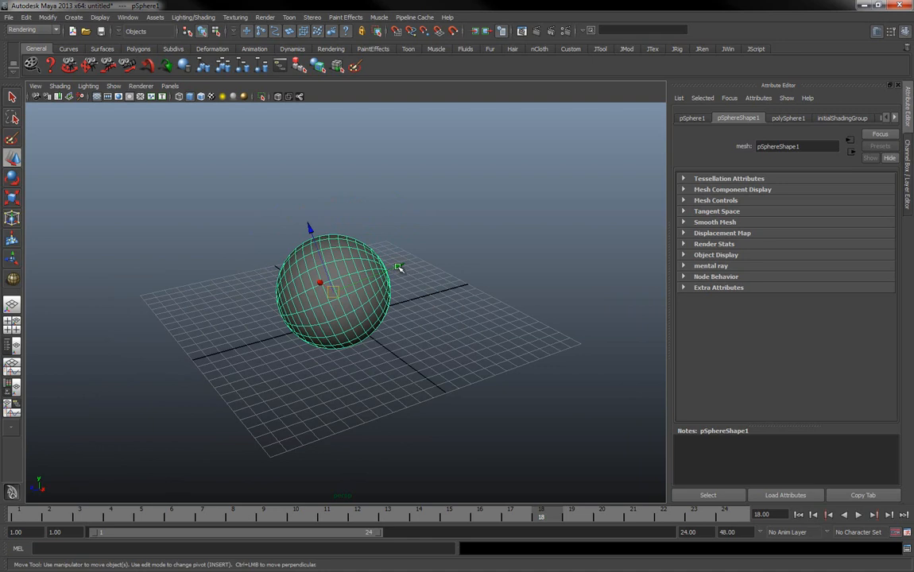
key("e")
left_click_drag(367, 266, 394, 259)
Switch from the Select tool to the Move tool and move the sphere along its Y axis, to about X 5.7, Y 5.3, Z 3.5.
key("q")
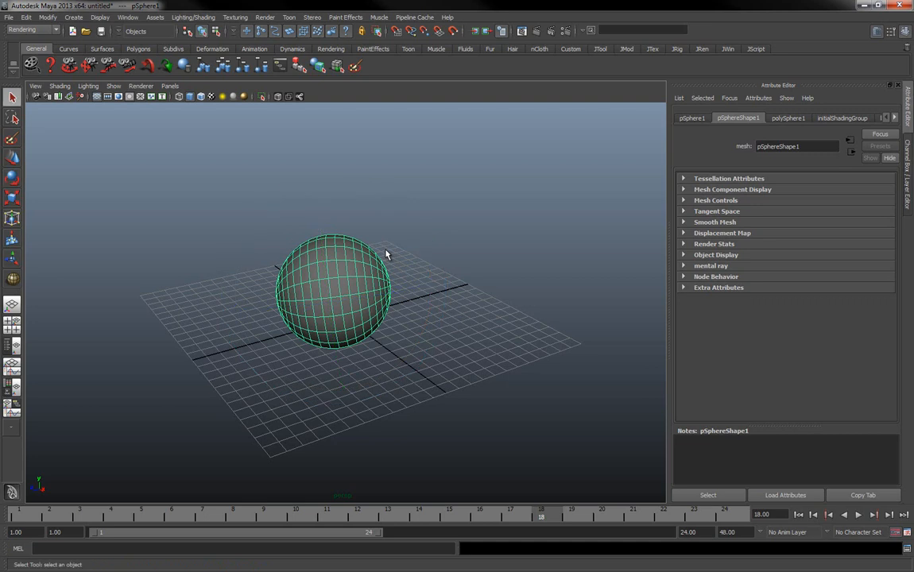
key("w")
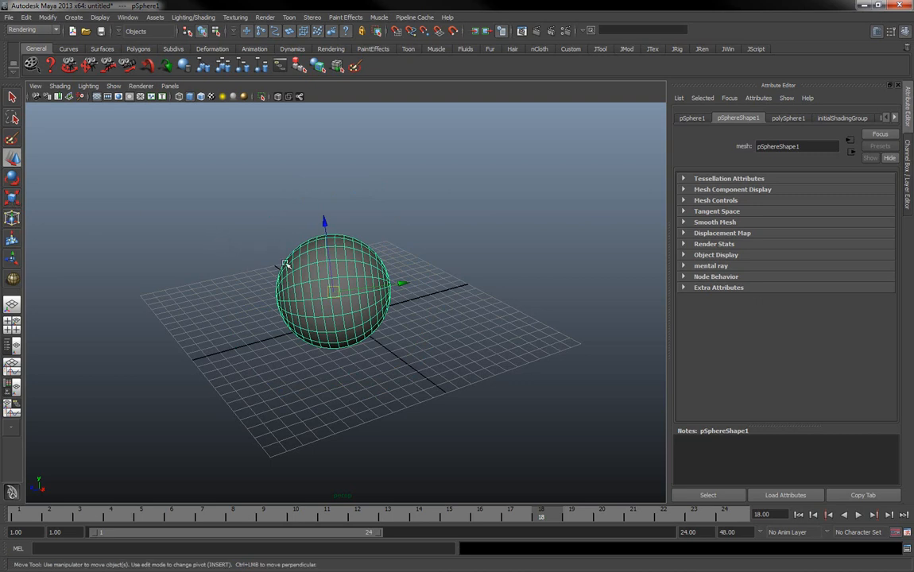
middle_click_drag(363, 251, 373, 267)
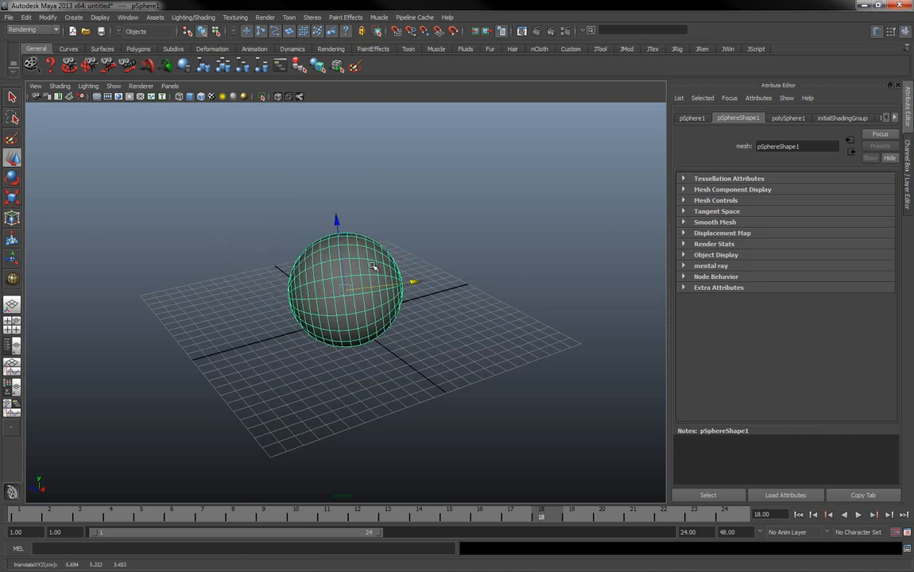
Switch the sphere to the Scale tool, try squashing it along its Y axis to about 0.77, and undo that.
left_click(14, 199)
mouse_move(347, 291)
left_mouse_down("alt")
mouse_move(434, 303)
mouse_move(348, 291)
left_mouse_up("alt")
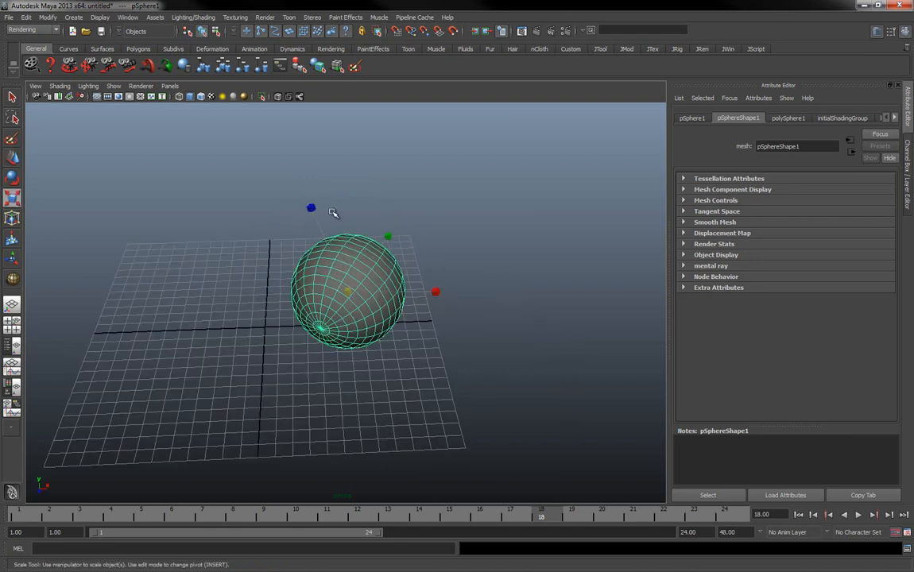
mouse_move(388, 236)
left_mouse_down()
mouse_move(408, 206)
mouse_move(379, 253)
left_mouse_up()
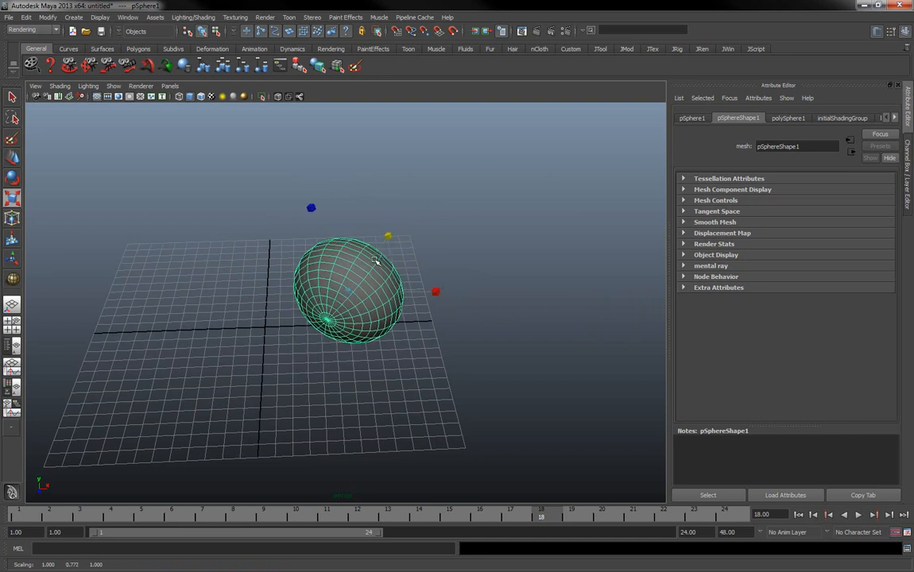
key("ctrl+z")
Scale the sphere uniformly to about 0.81, and scale it along its Z axis to about 0.69.
left_click_drag(353, 292, 321, 302)
left_click_drag(314, 211, 422, 207)
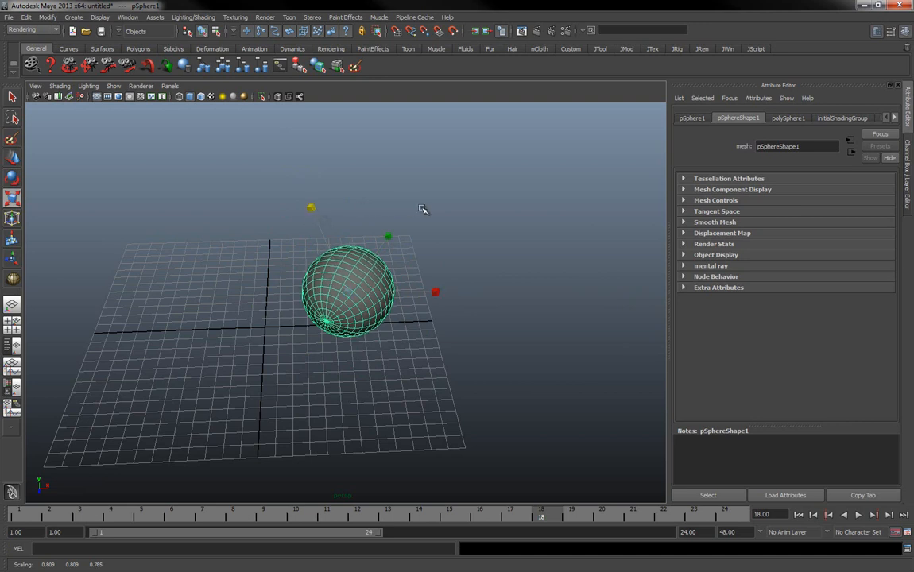
mouse_move(576, 183)
middle_mouse_down()
mouse_move(576, 159)
mouse_move(584, 178)
middle_mouse_up()
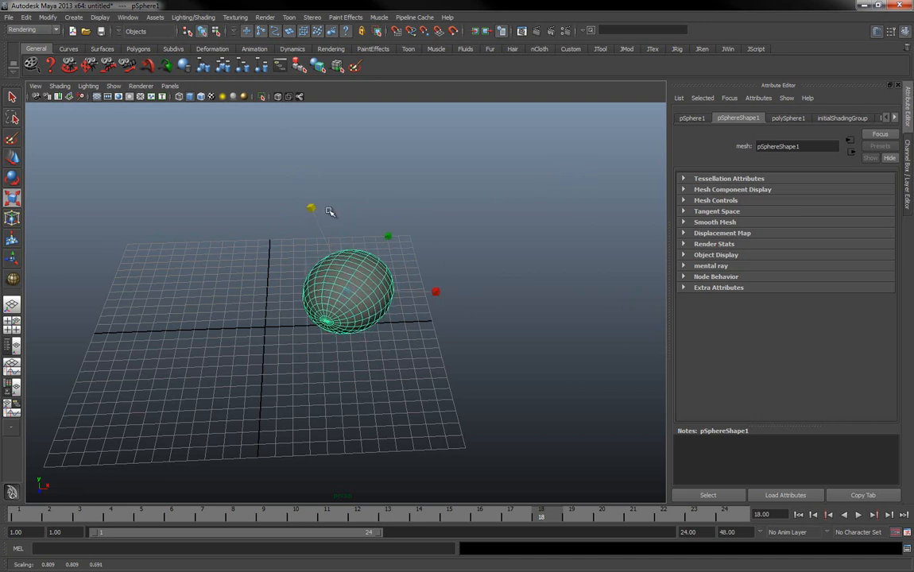
Scale the sphere further along its individual axes, starting with X at about 0.80, until it is a narrow ellipsoid.
left_click_drag(436, 292, 434, 294)
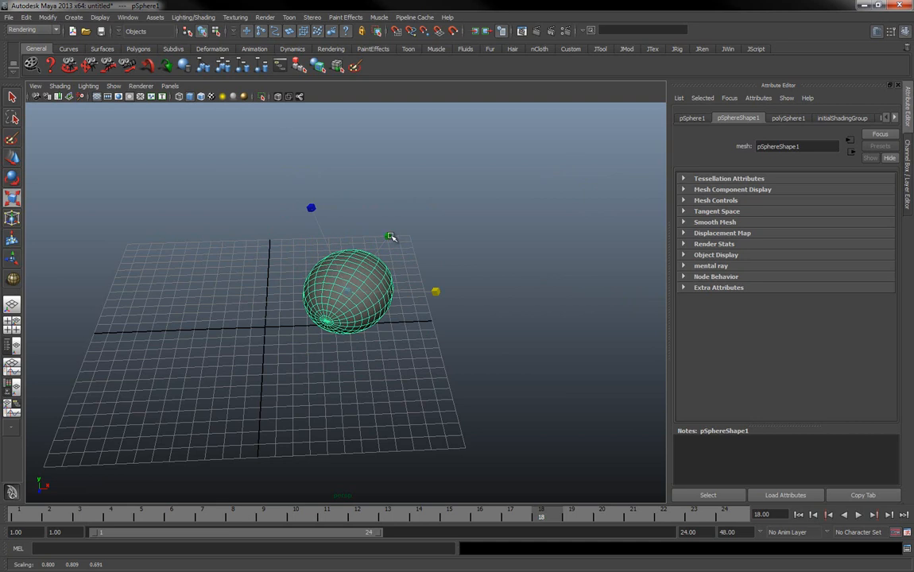
mouse_move(394, 234)
left_mouse_down()
mouse_move(440, 218)
mouse_move(357, 238)
mouse_move(540, 218)
mouse_move(417, 222)
mouse_move(341, 254)
mouse_move(380, 235)
left_mouse_up()
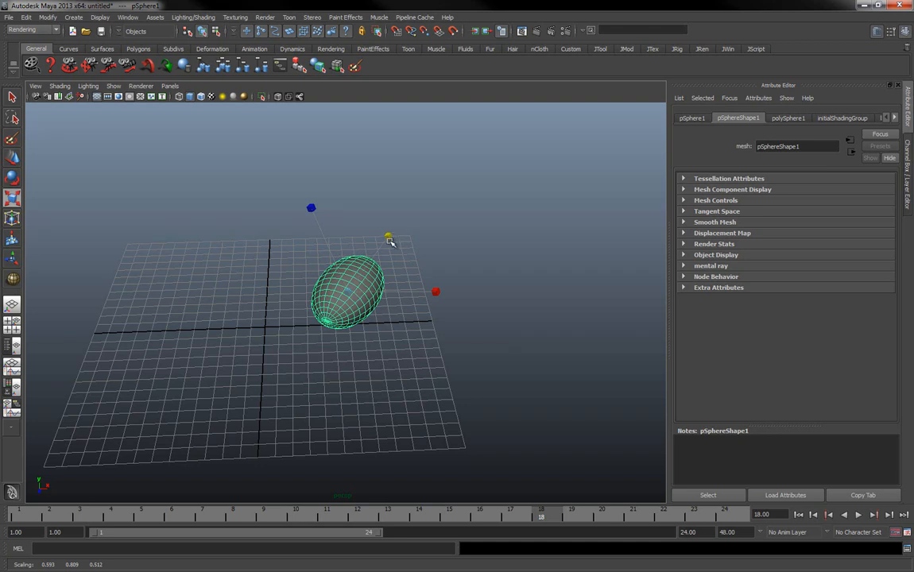
left_click_drag(414, 230, 379, 251)
Move the ellipsoid up off the grid with the Move tool, and switch through the Rotate tool to the Scale tool.
left_click(12, 157)
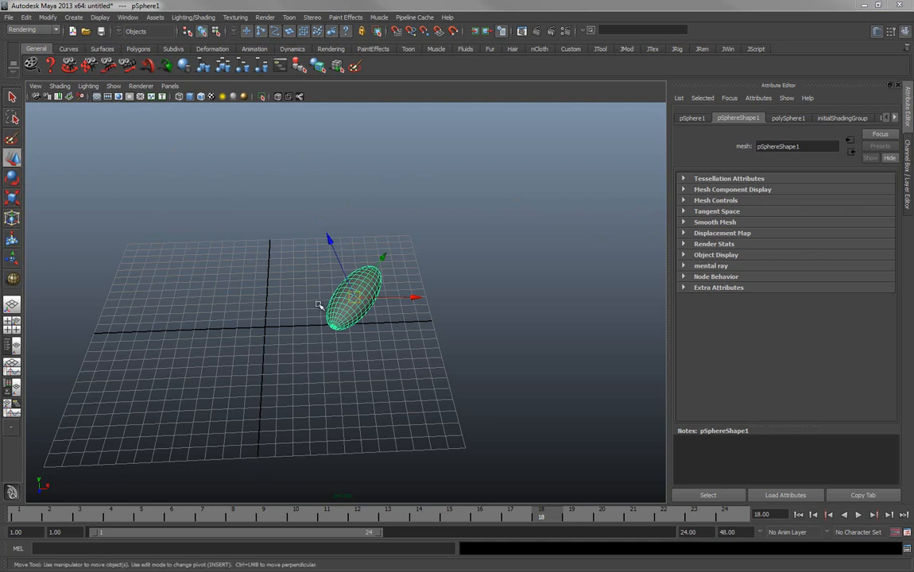
left_click_drag(326, 270, 197, 274)
left_click(12, 176)
left_click(14, 201)
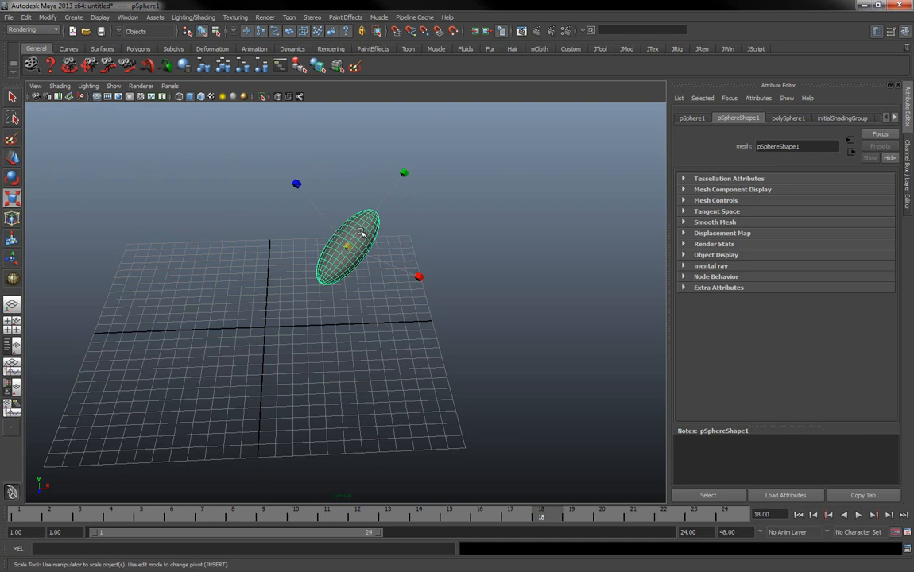
Switch the ellipsoid through the Select, Move, Rotate and Scale tools in order.
key("q")
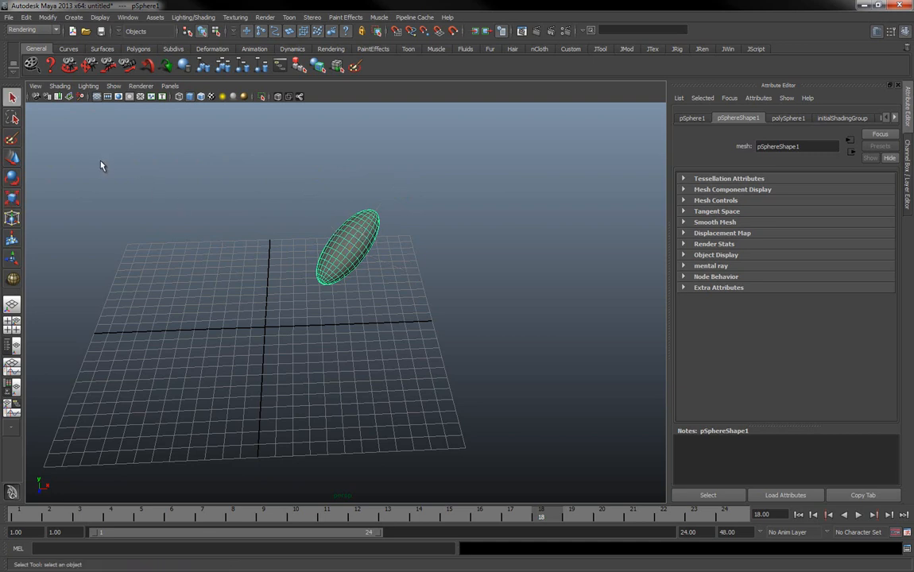
key("w")
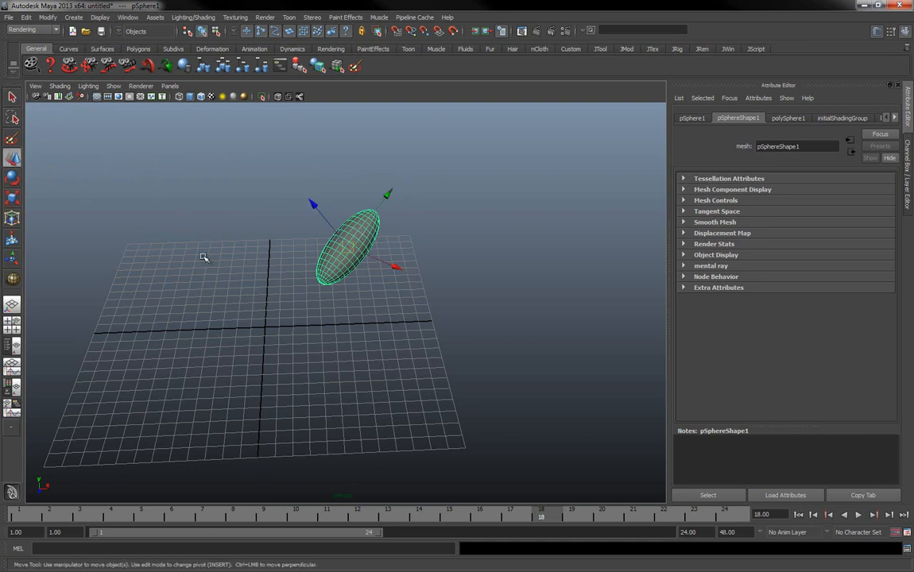
key("e")
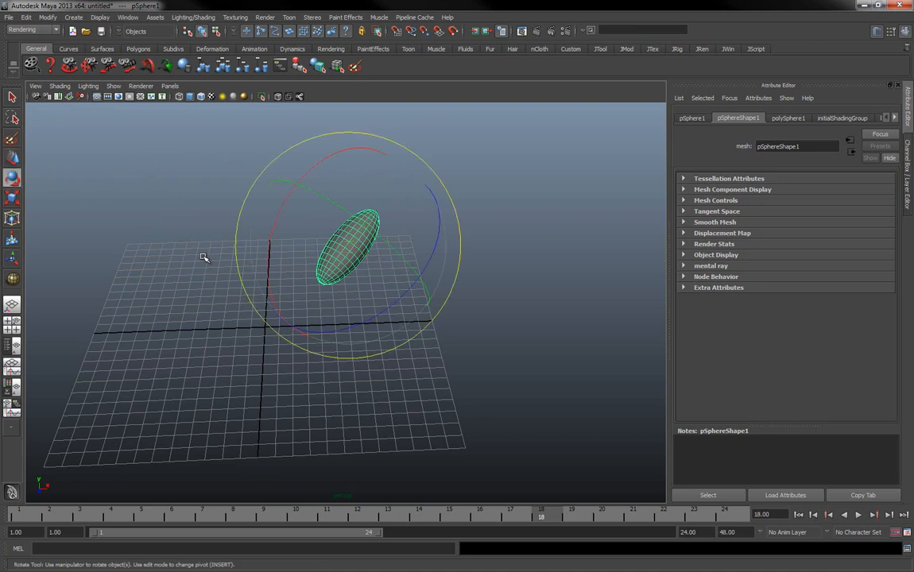
key("r")
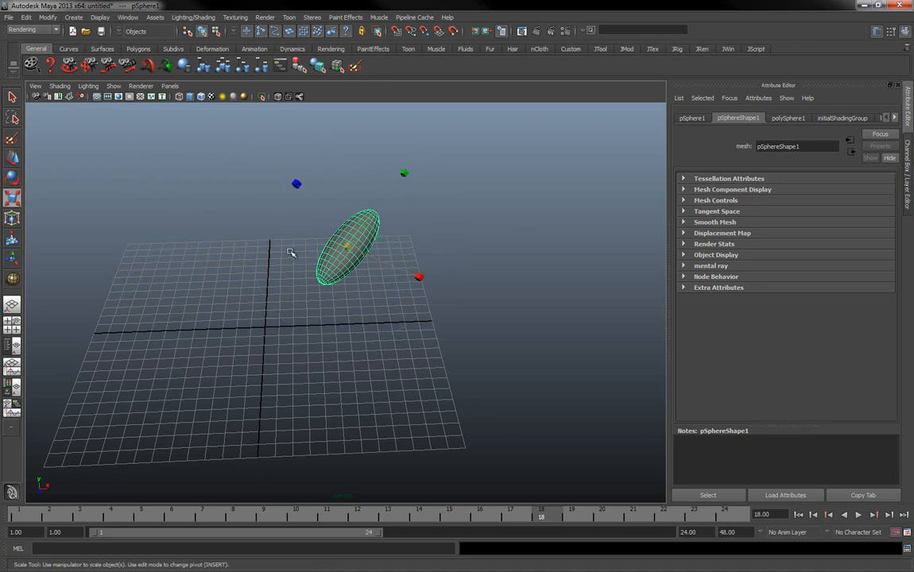
Practise cycling repeatedly among the Select, Move, Rotate and Scale tools on the ellipsoid, ending on the Select tool.
key("q")
key("w")
key("e")
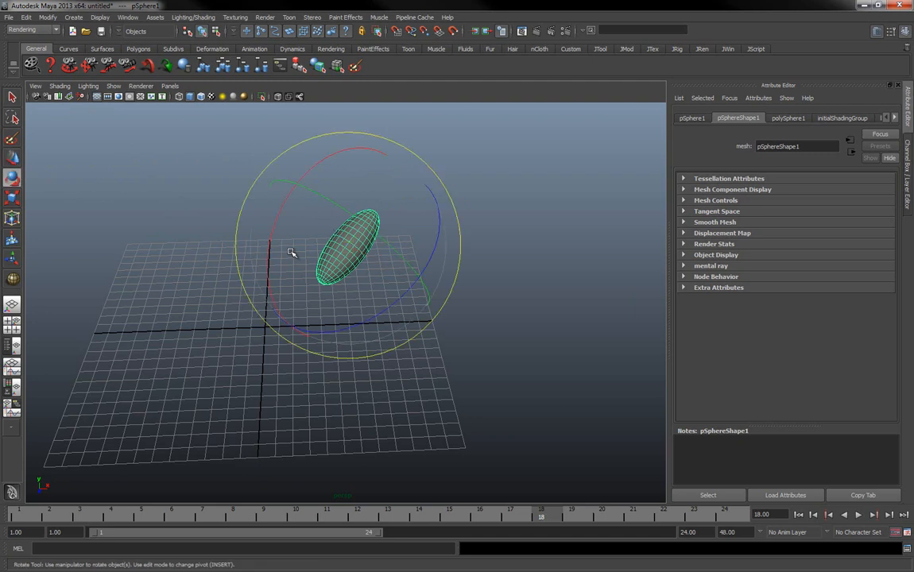
key("r")
key("q")
key("e")
key("r")
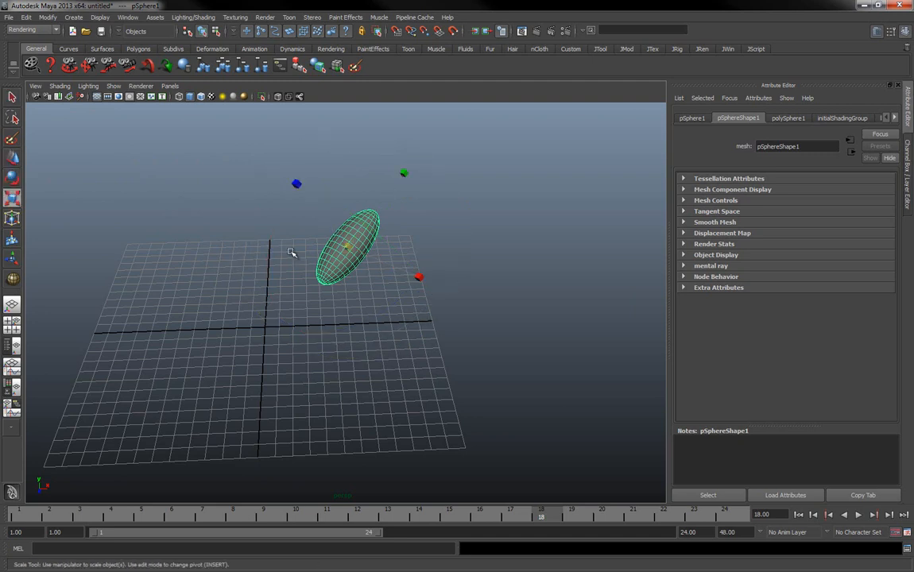
key("q")
key("w")
key("e")
key("w")
key("e")
key("q")
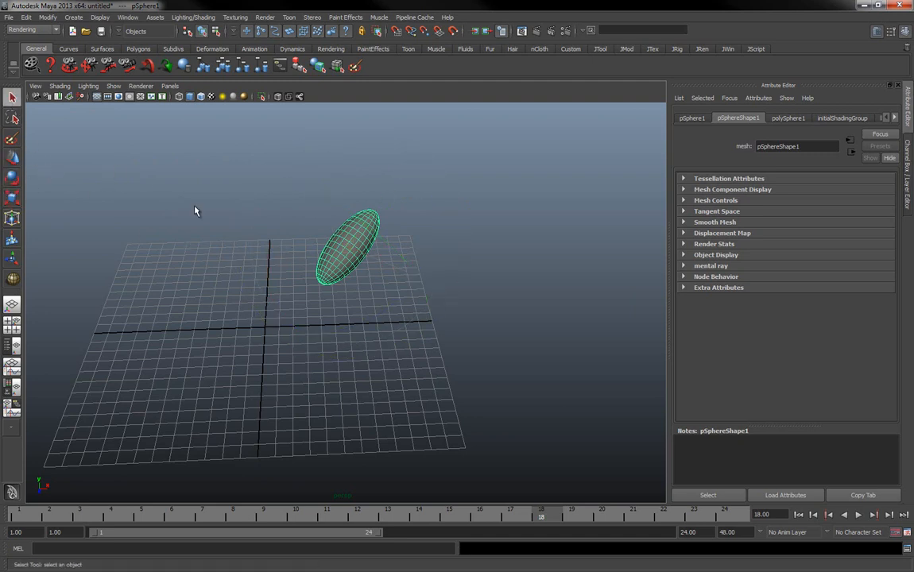
Alternate between the Select and Move tools, and move the ellipsoid freely by its centre handle.
key("w")
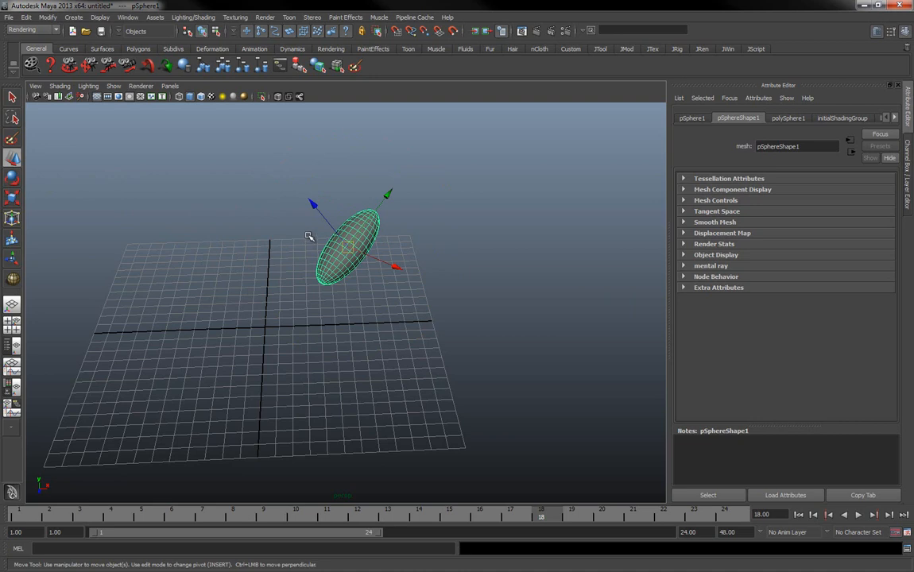
key("q")
key("w")
left_click_drag(347, 248, 189, 164)
Alternate among the Rotate, Scale and Move tools on the ellipsoid, ending on the Move tool.
key("e")
key("r")
key("w")
key("r")
key("w")
key("e")
key("r")
key("e")
key("w")
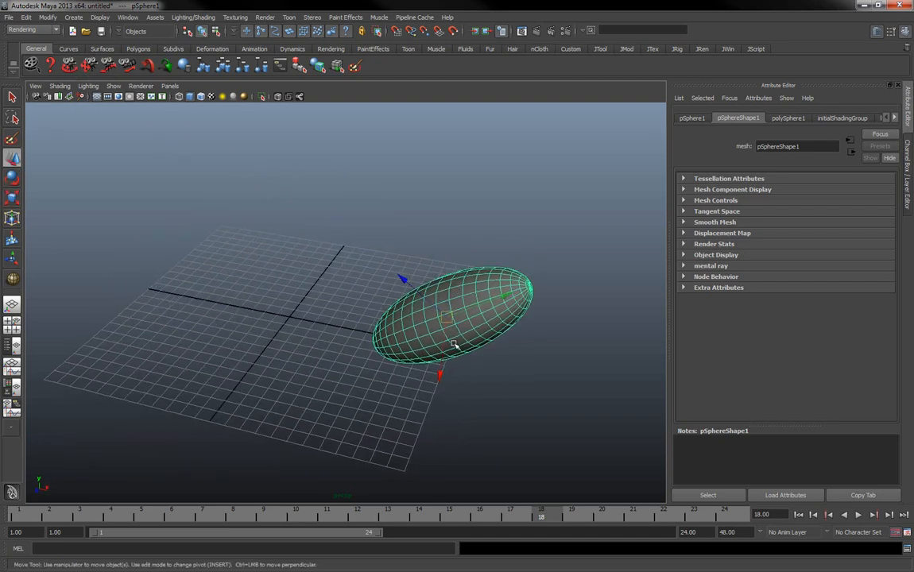
Shorten the ellipsoid along its Y axis with the Scale tool, and switch through the Rotate tool to the Move tool.
left_click_drag(453, 343, 292, 330, "alt")
key("r")
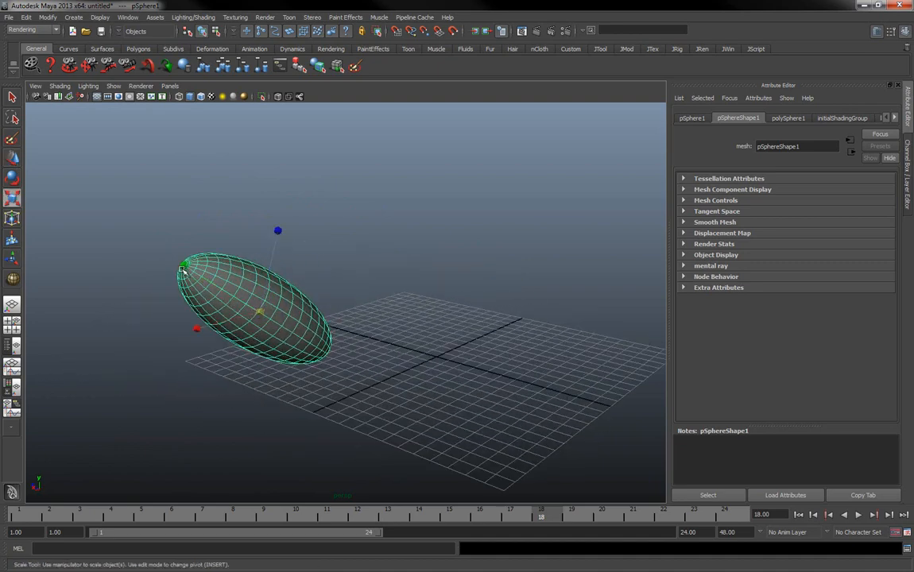
left_click_drag(183, 270, 292, 295)
key("e")
key("w")
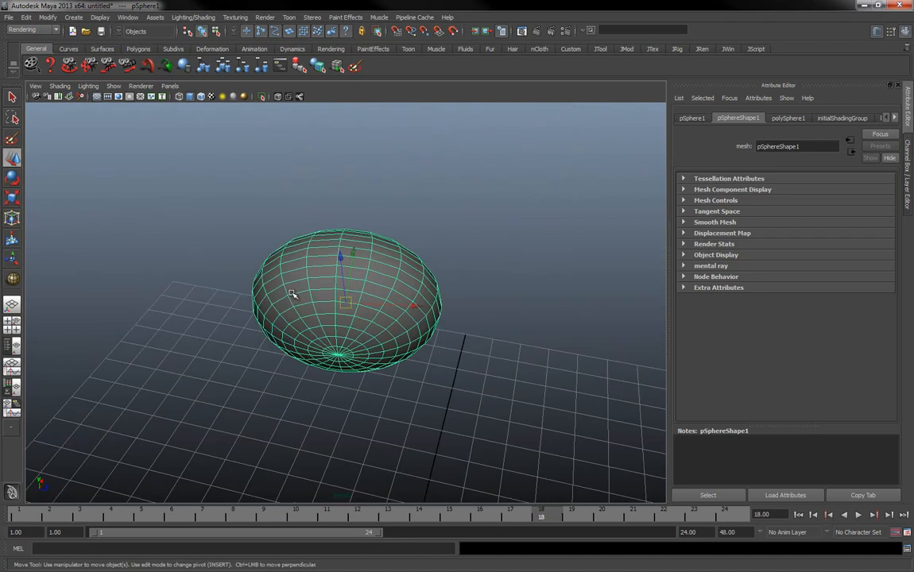